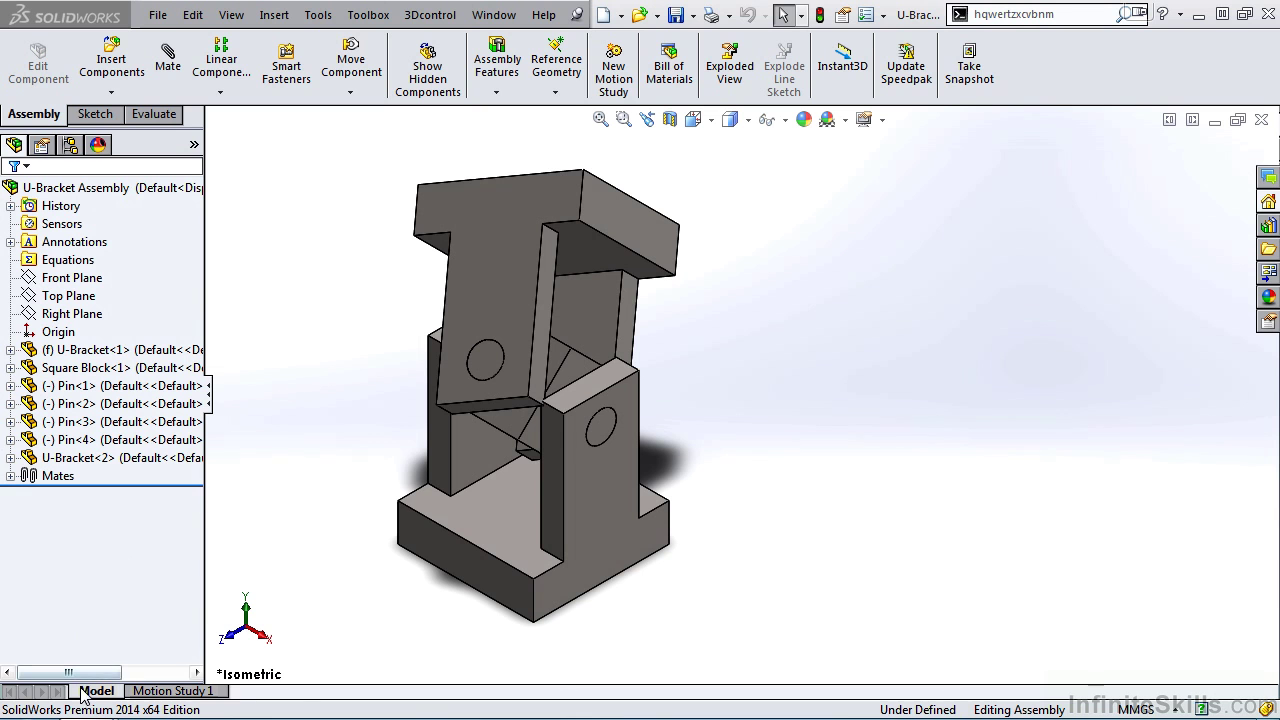
# Check the drawing sheet, return to the 3D assembly, and expand its Annotations folder
pyautogui.moveTo(86, 697)
pyautogui.click(322, 618)
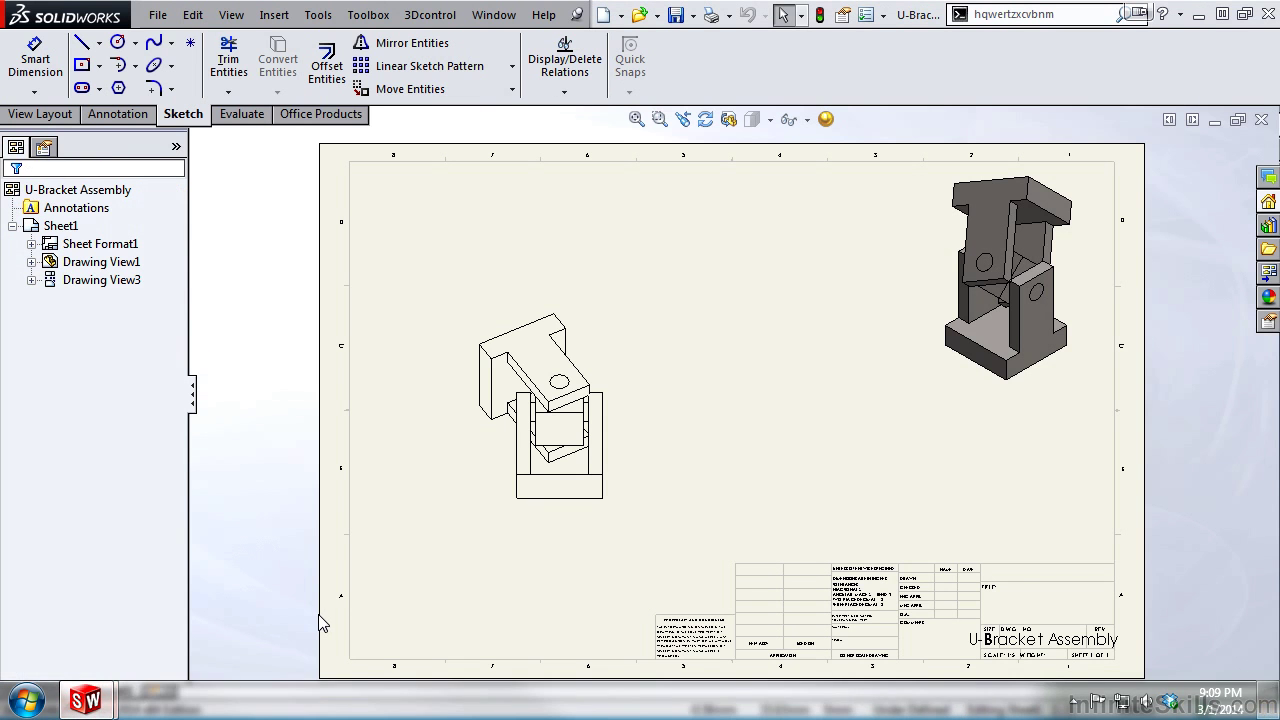
pyautogui.moveTo(86, 697)
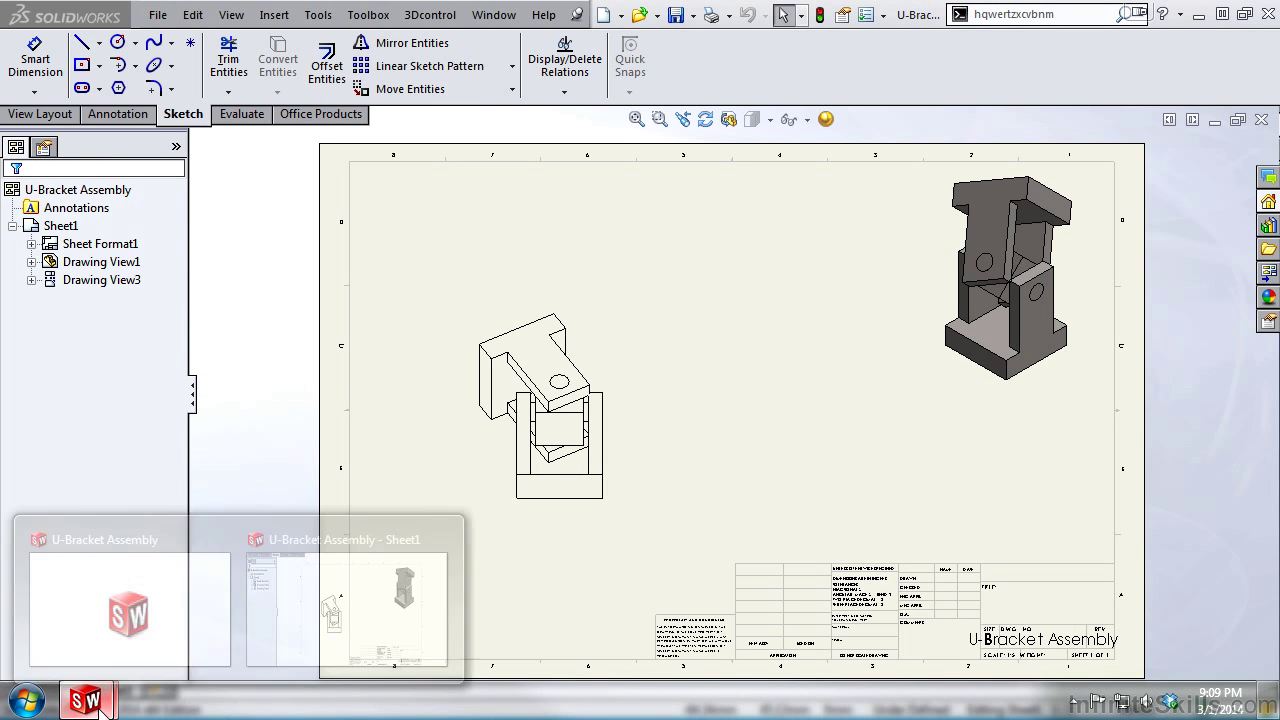
pyautogui.click(120, 637)
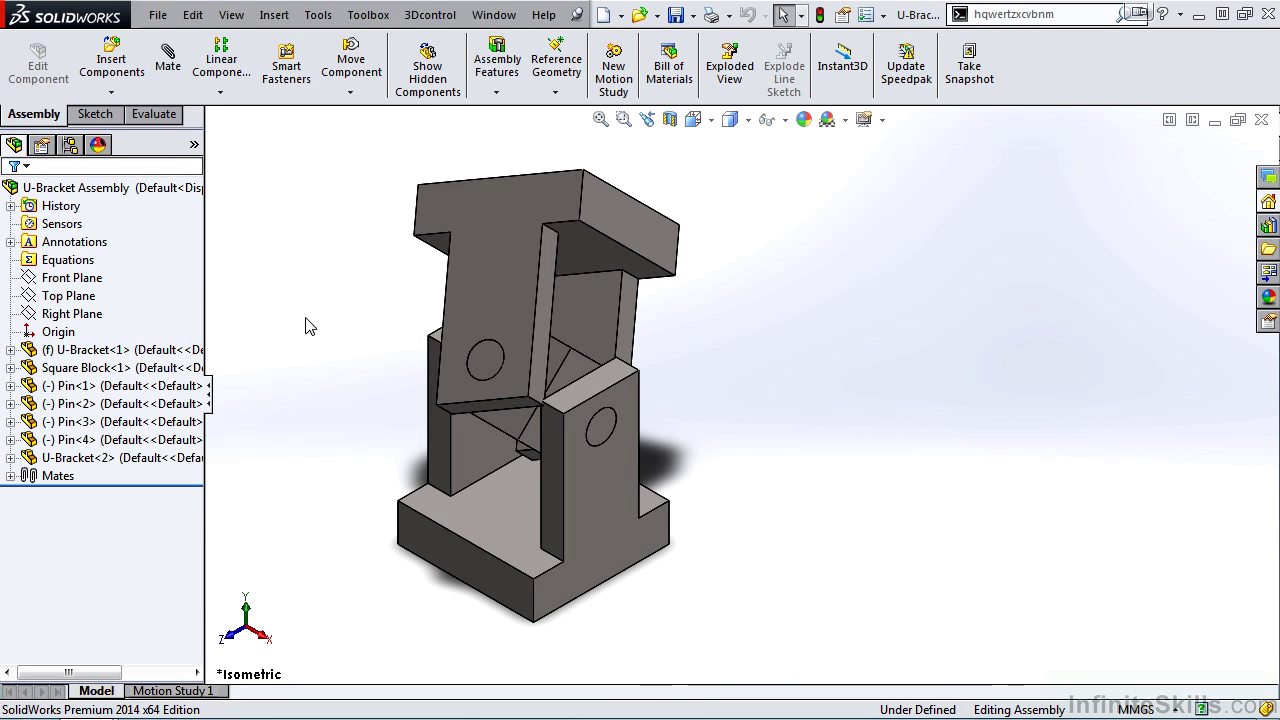
pyautogui.click(10, 242)
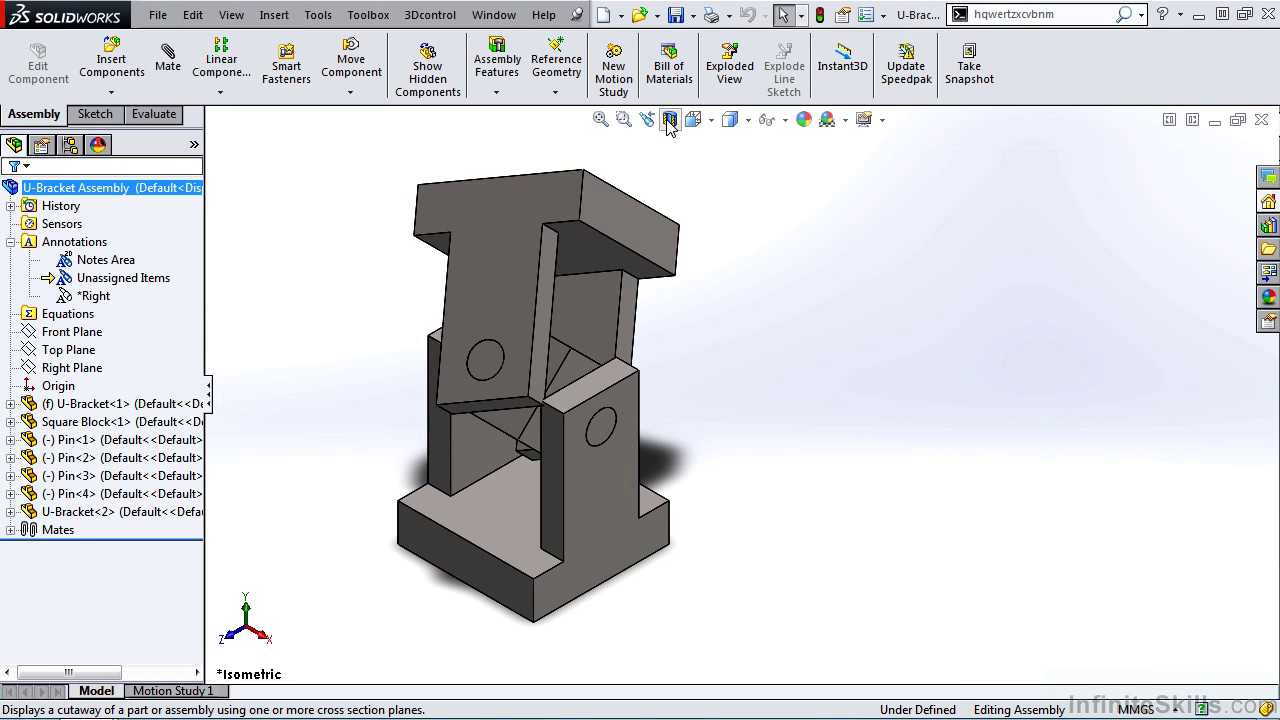
# Start a Bill of Materials for the U-Bracket Assembly with the bom-standard template
pyautogui.click(677, 86)
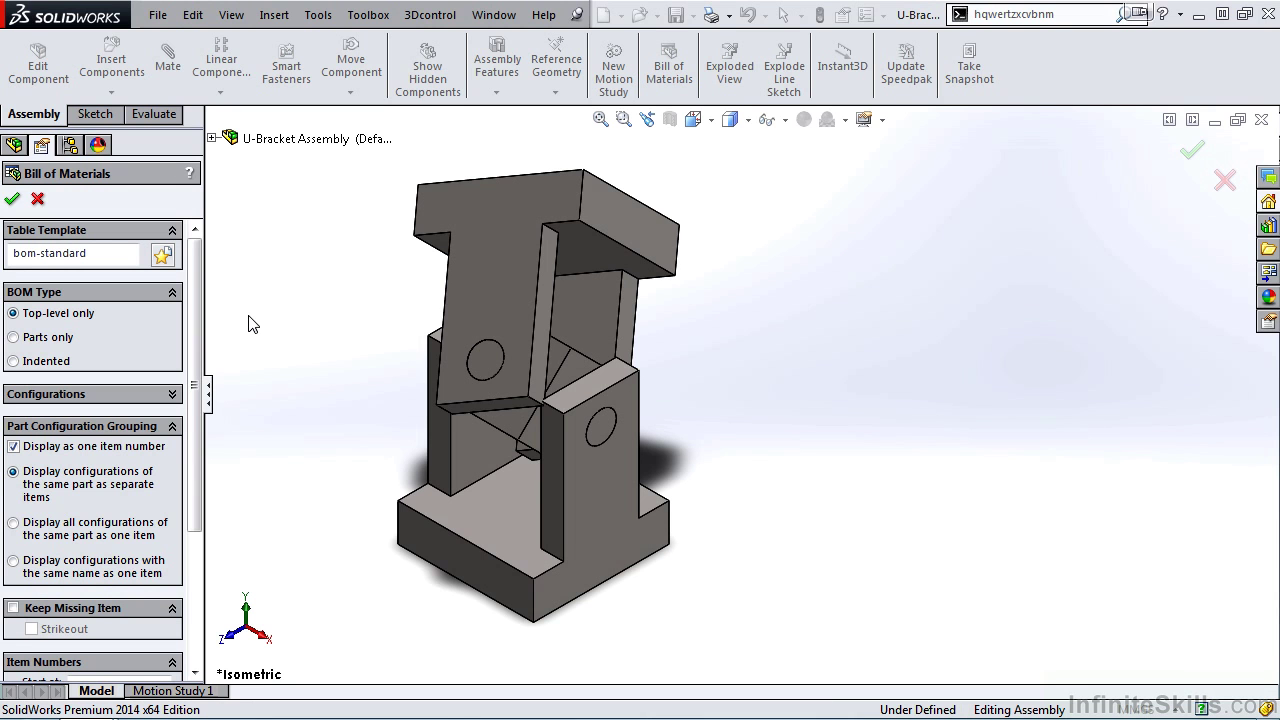
# Accept the BOM settings and place the table in the Notes Area, right of the model
pyautogui.click(11, 201)
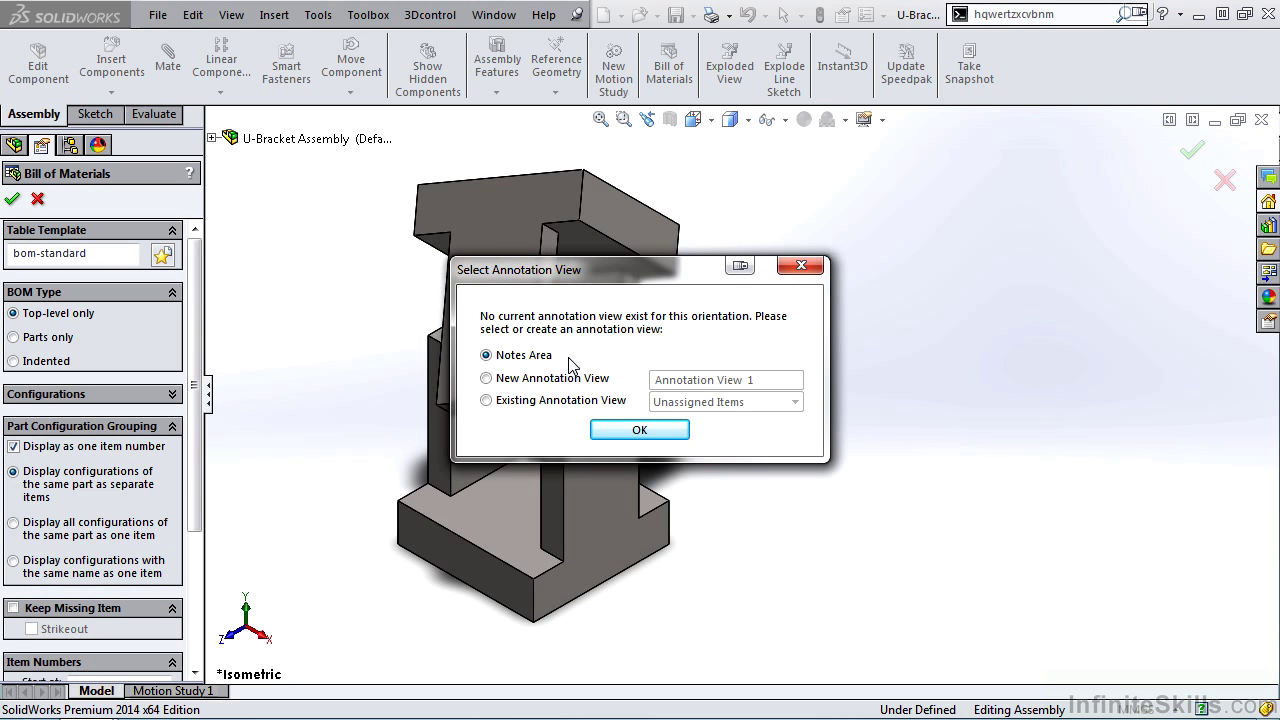
pyautogui.click(639, 429)
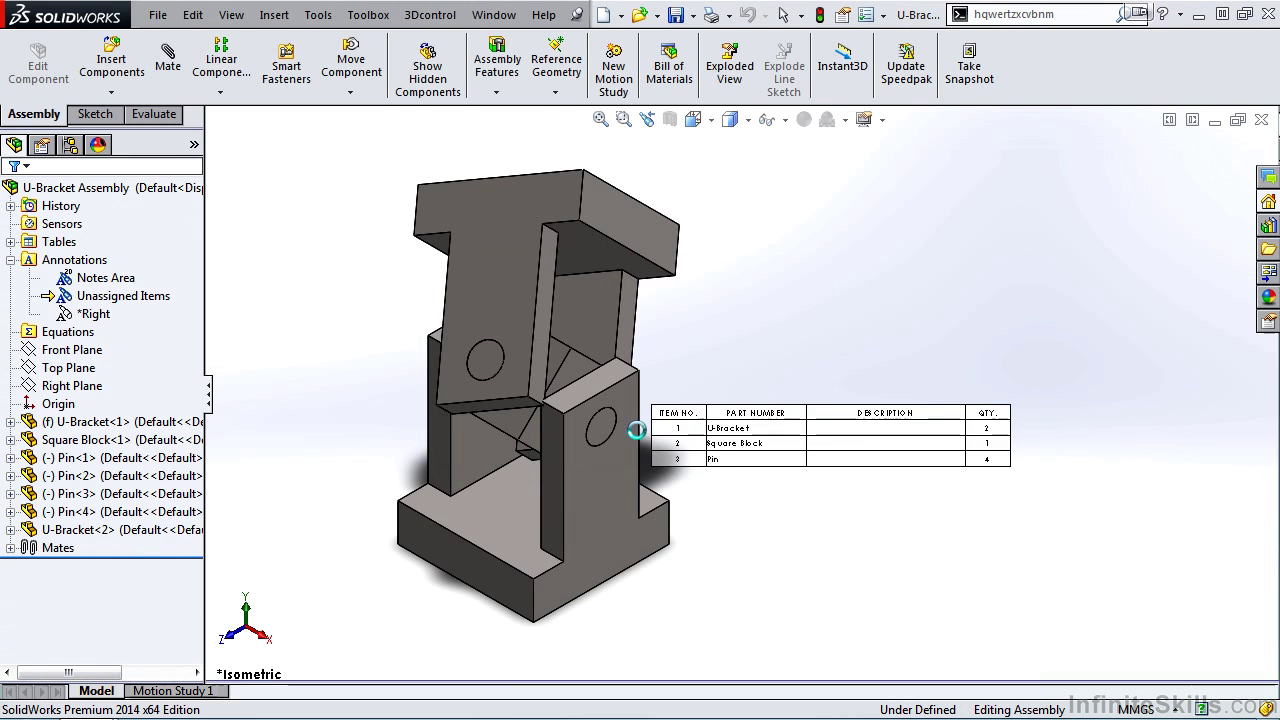
pyautogui.click(756, 333)
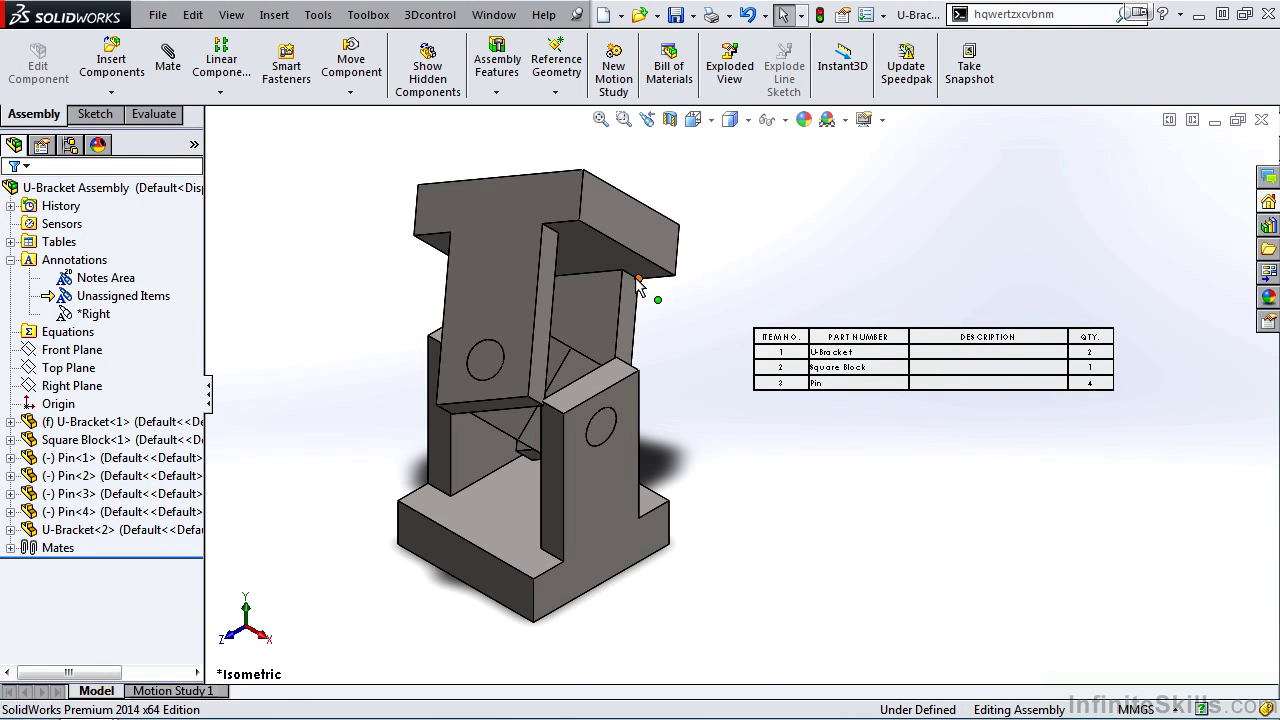
pyautogui.click(92, 279)
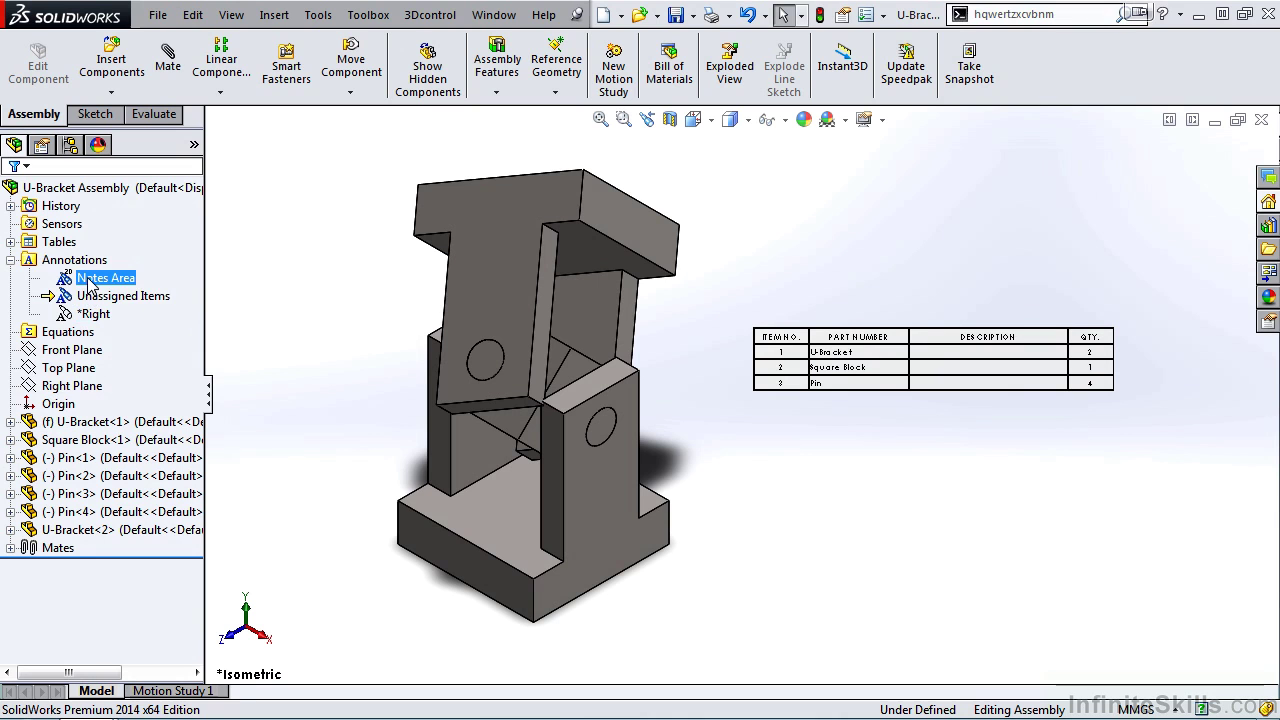
pyautogui.rightClick(89, 285)
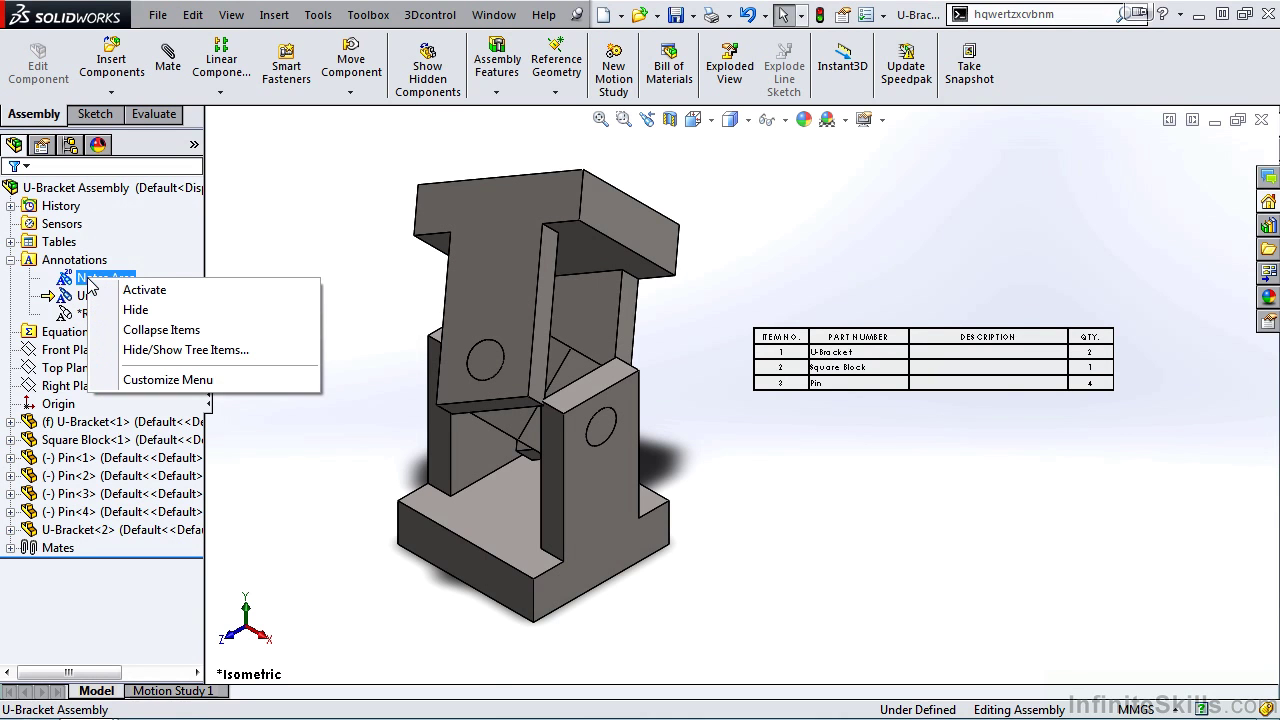
pyautogui.click(135, 309)
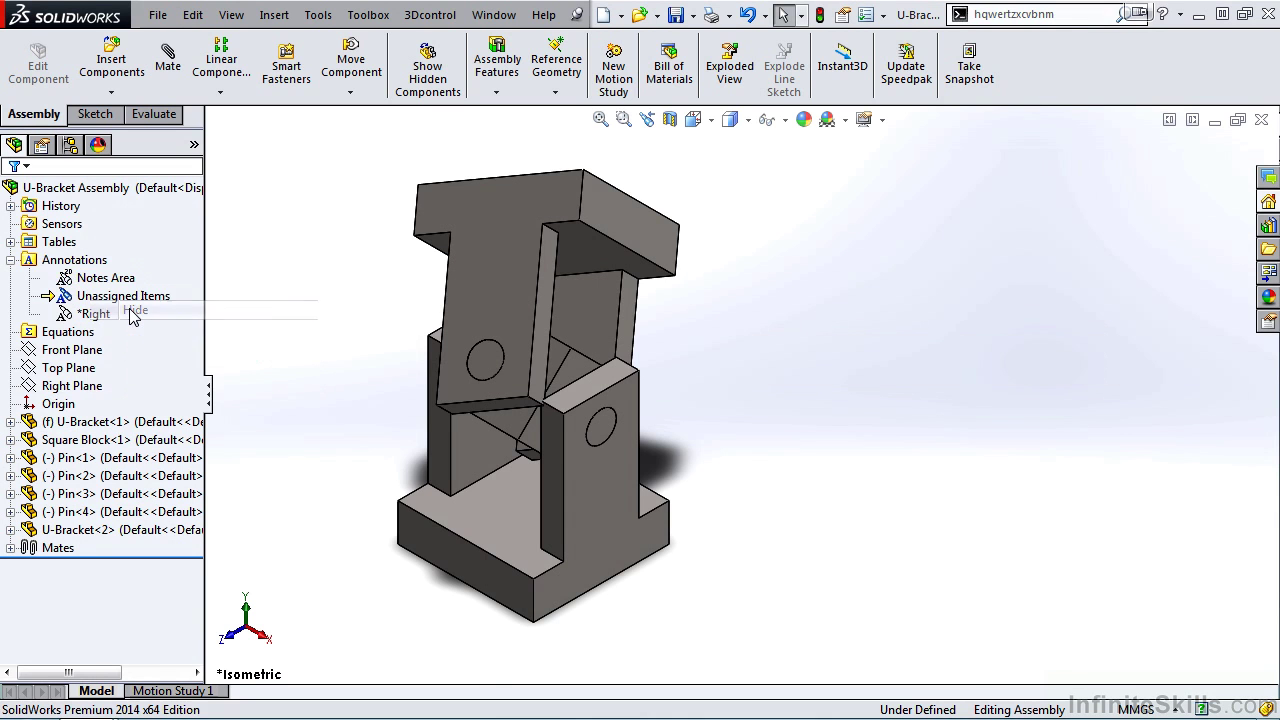
pyautogui.click(112, 279)
pyautogui.rightClick(116, 281)
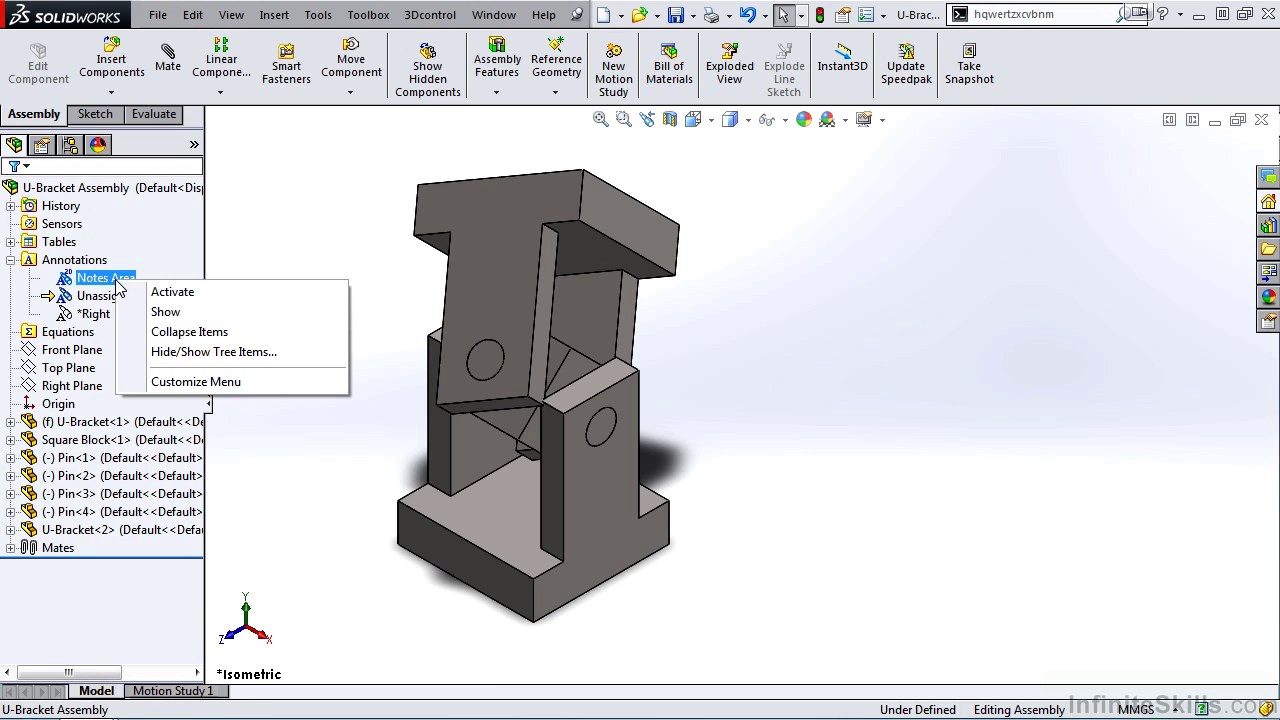
pyautogui.click(160, 314)
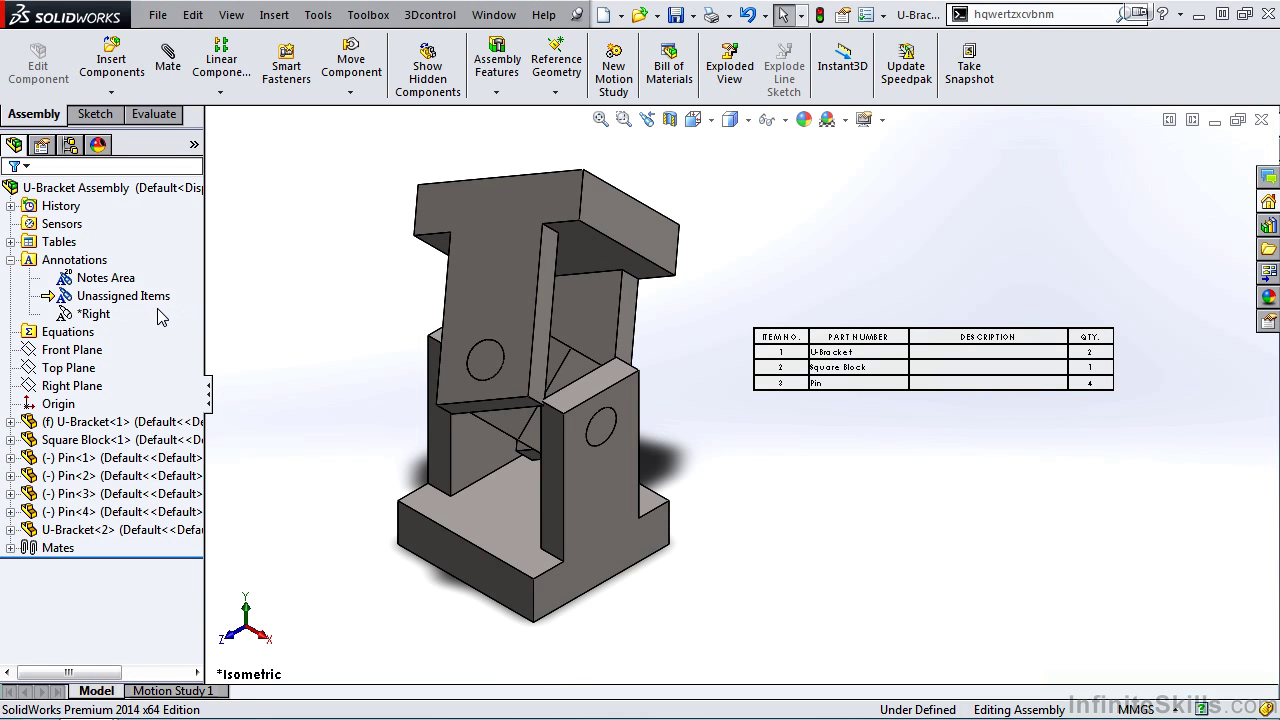
# Expand Tables and review Bill of Materials1's Save As file formats, cancelling without saving
pyautogui.click(11, 242)
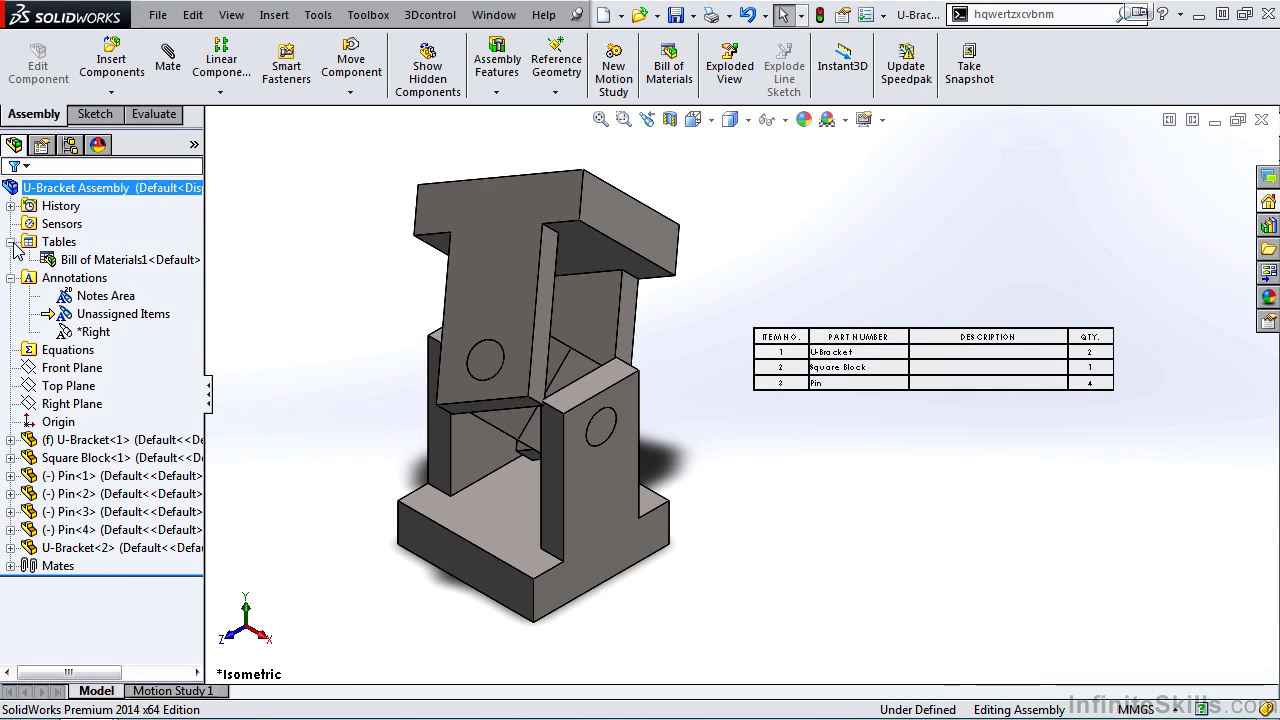
pyautogui.rightClick(95, 262)
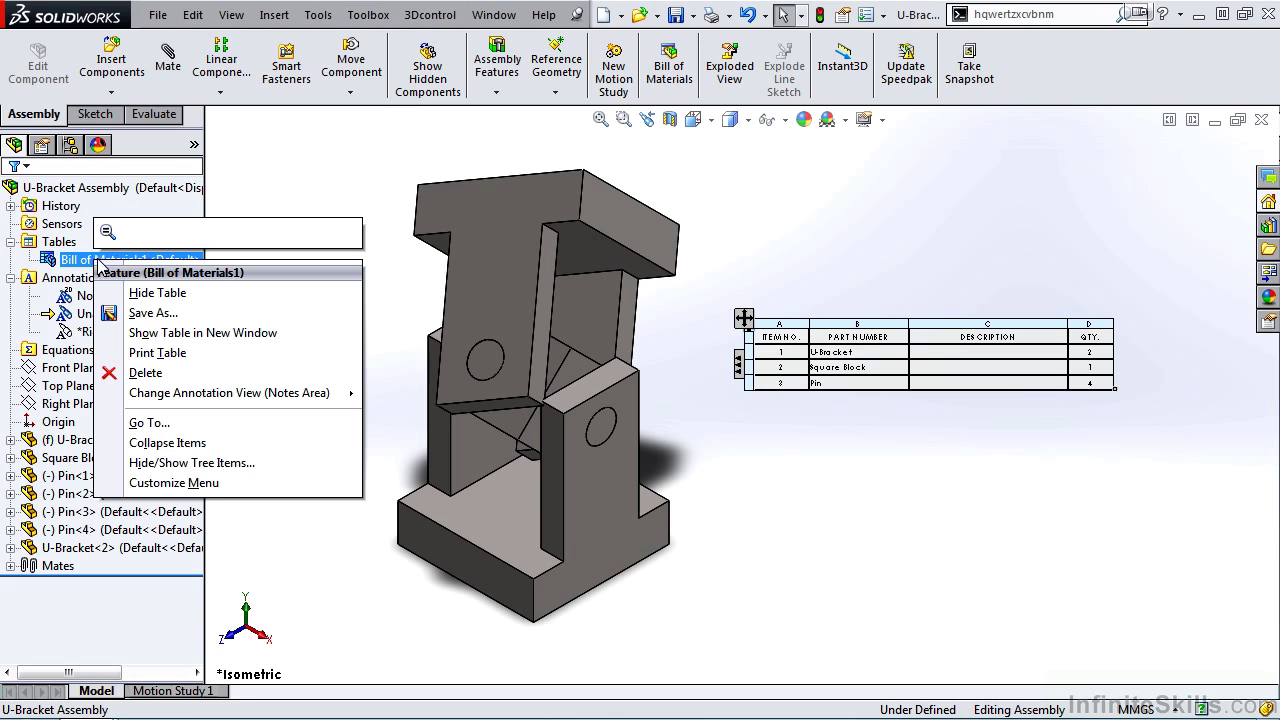
pyautogui.click(174, 312)
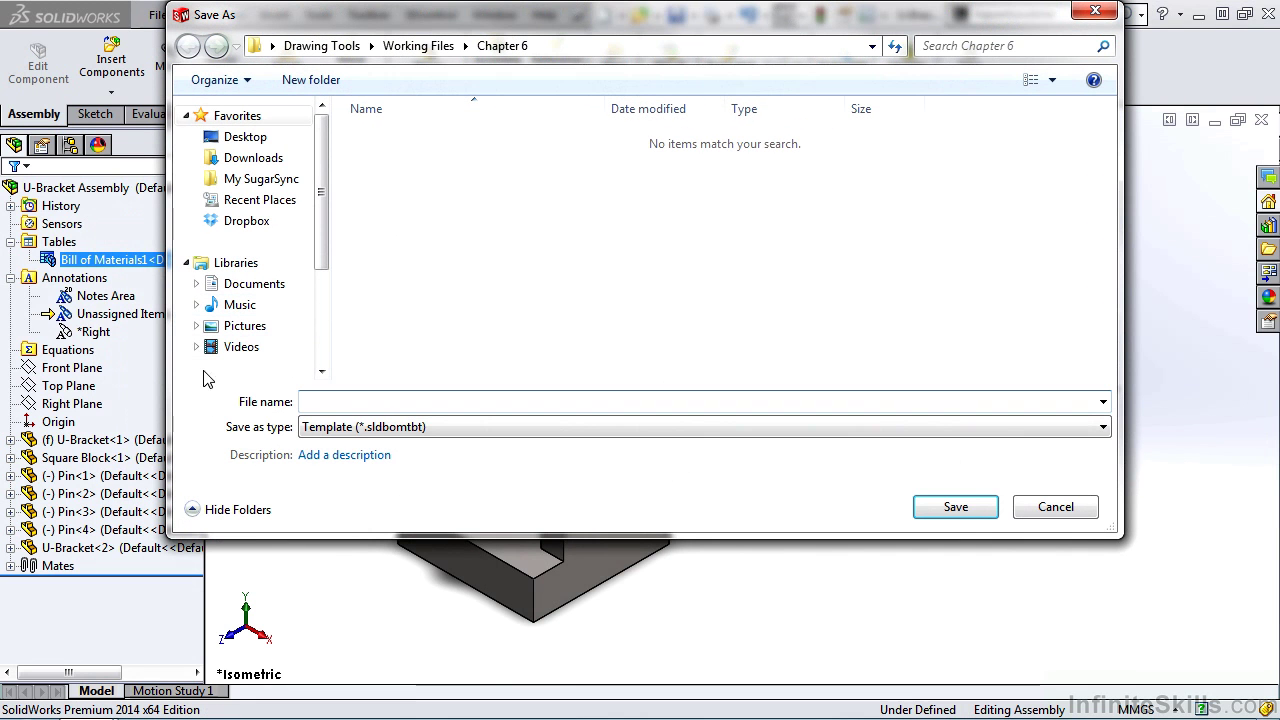
pyautogui.click(505, 427)
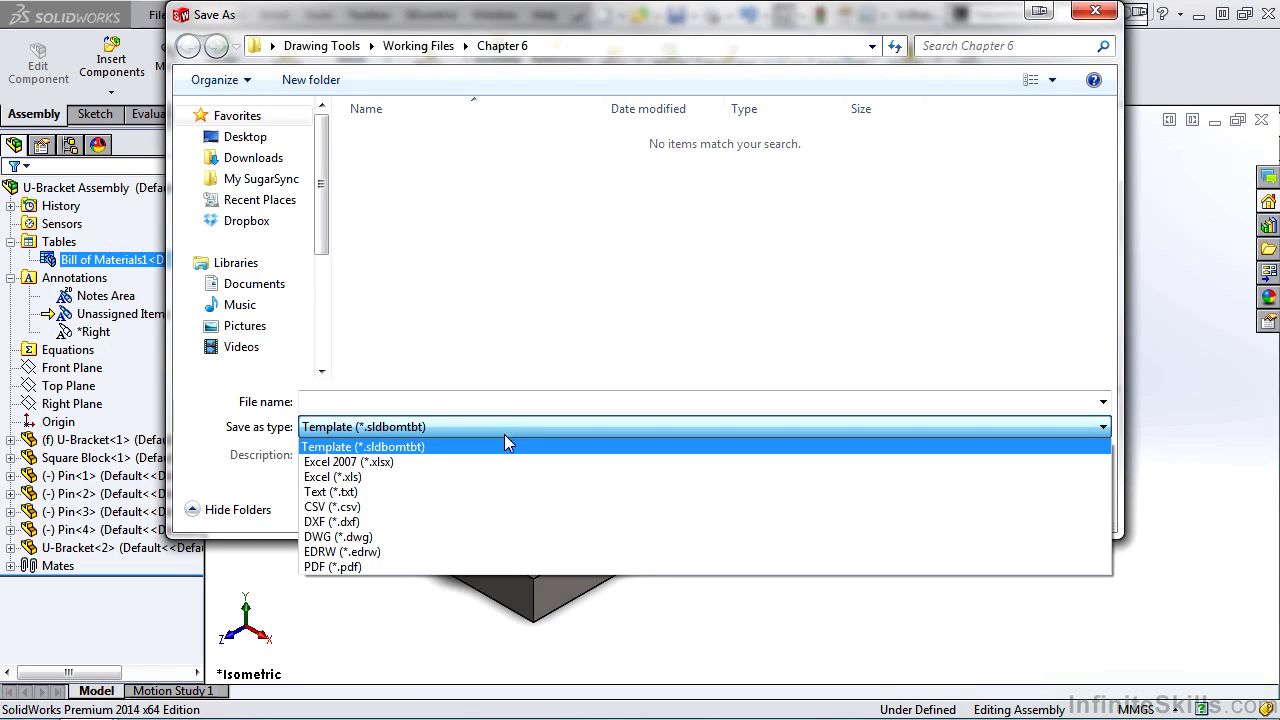
pyautogui.press('Escape')
pyautogui.click(1060, 507)
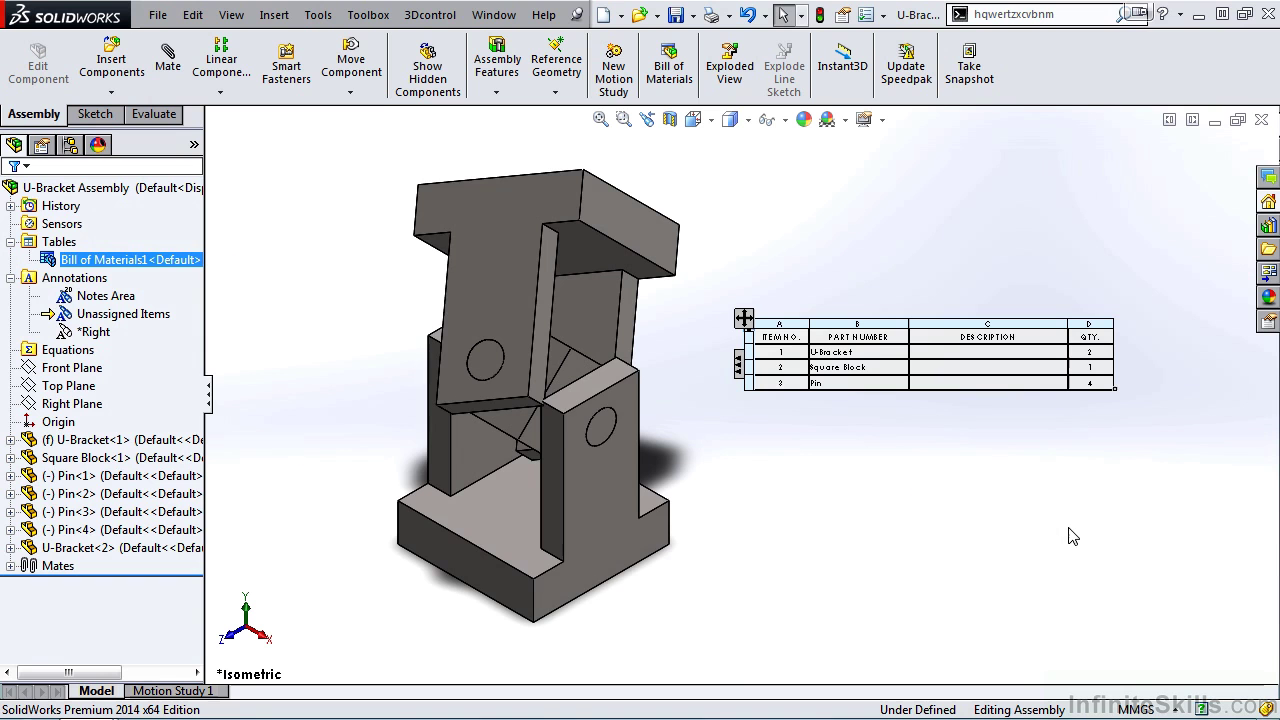
# Show Bill of Materials1 in a separate window, then close it and restore the assembly window
pyautogui.rightClick(171, 265)
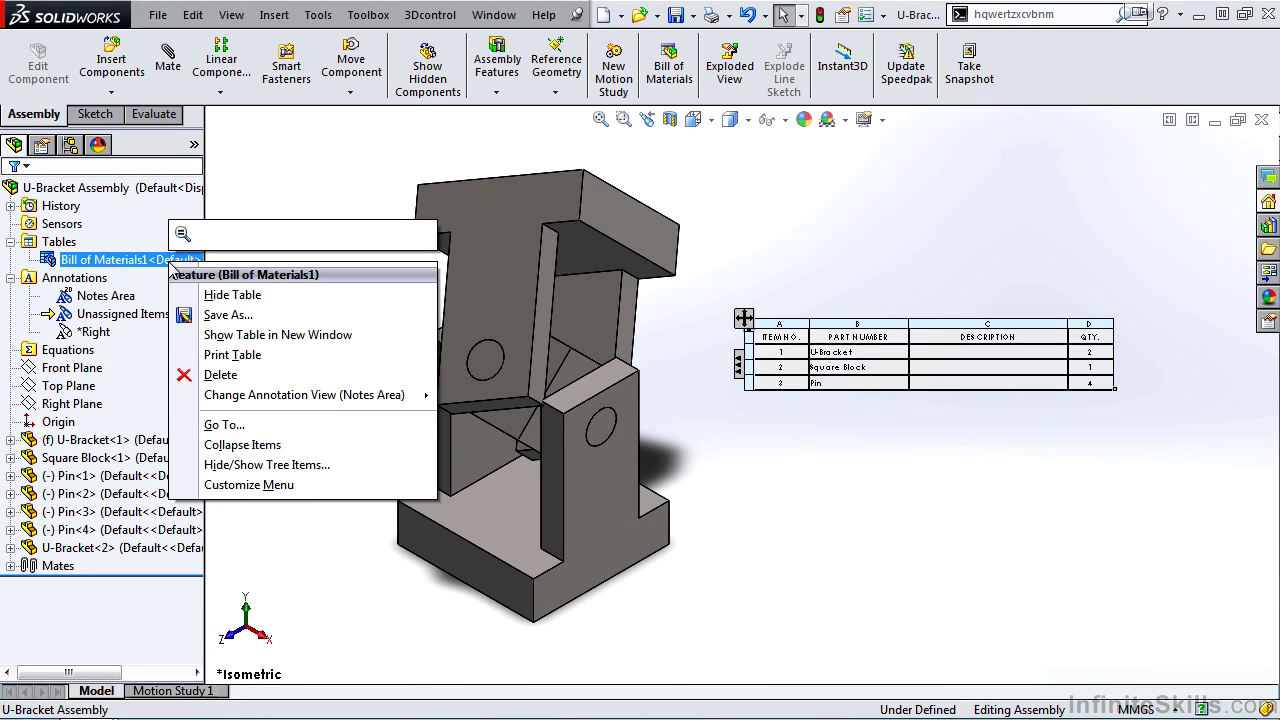
pyautogui.click(280, 335)
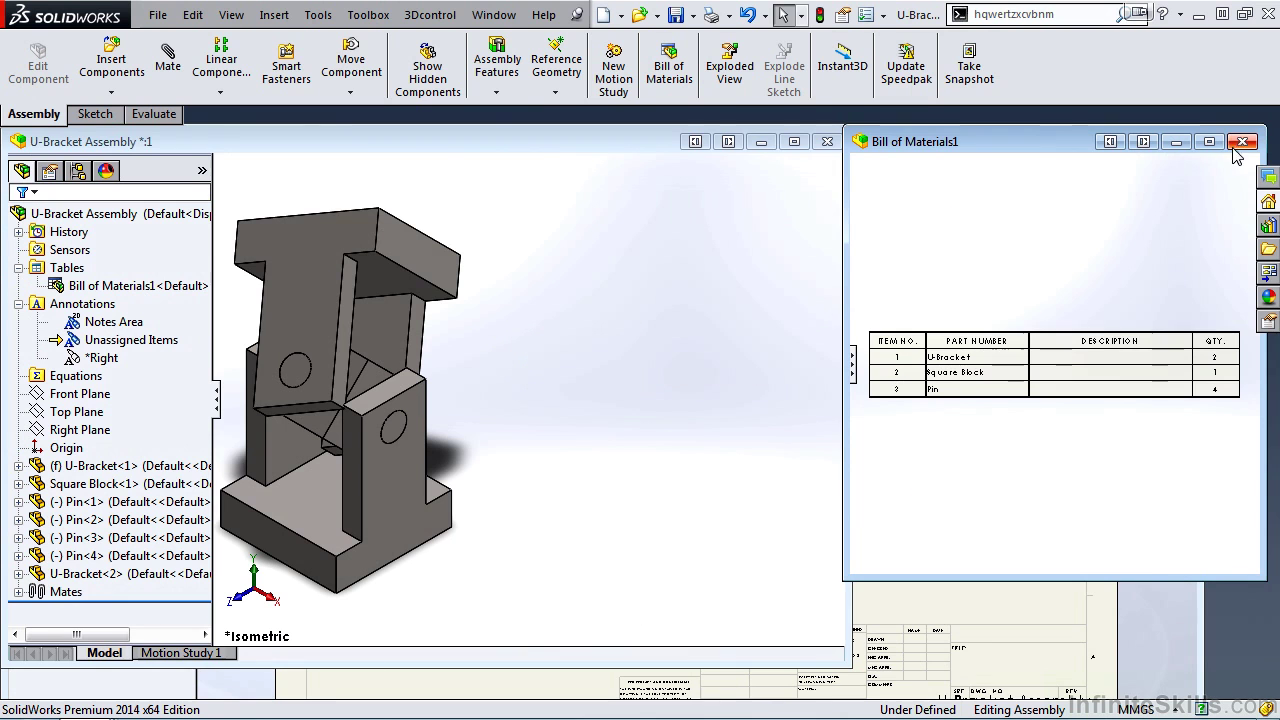
pyautogui.click(1242, 141)
pyautogui.click(795, 141)
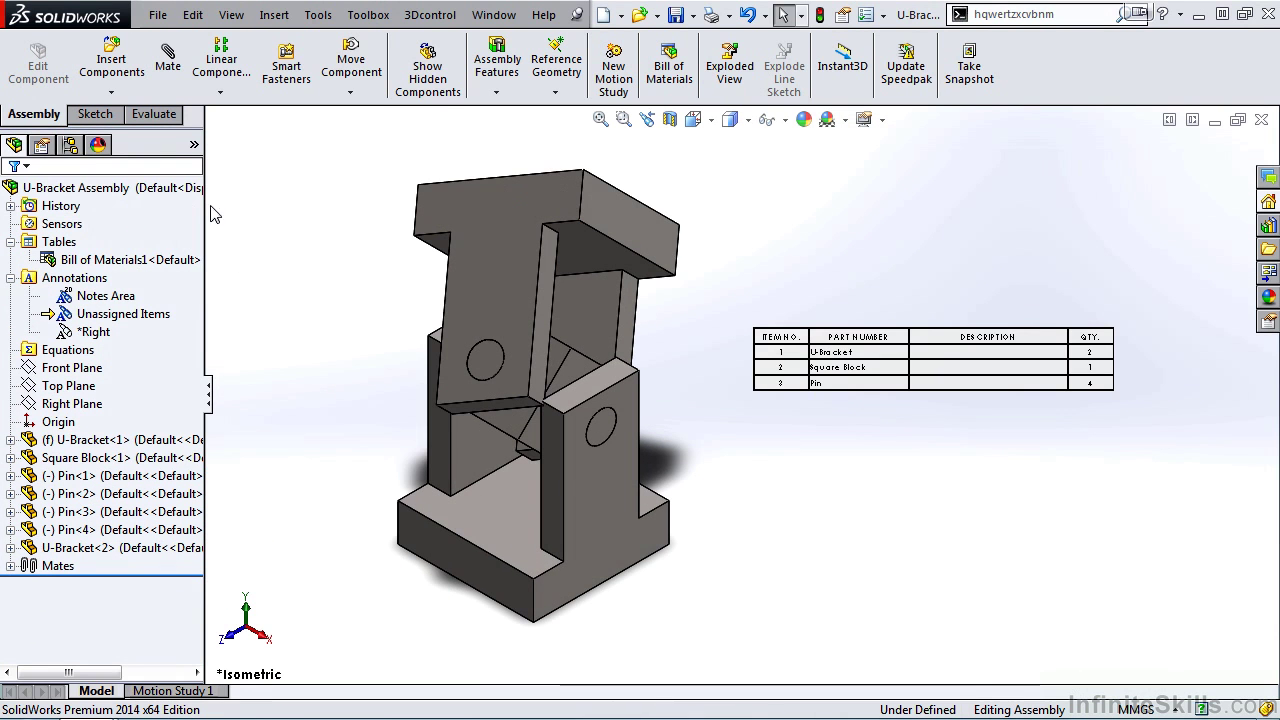
pyautogui.rightClick(140, 259)
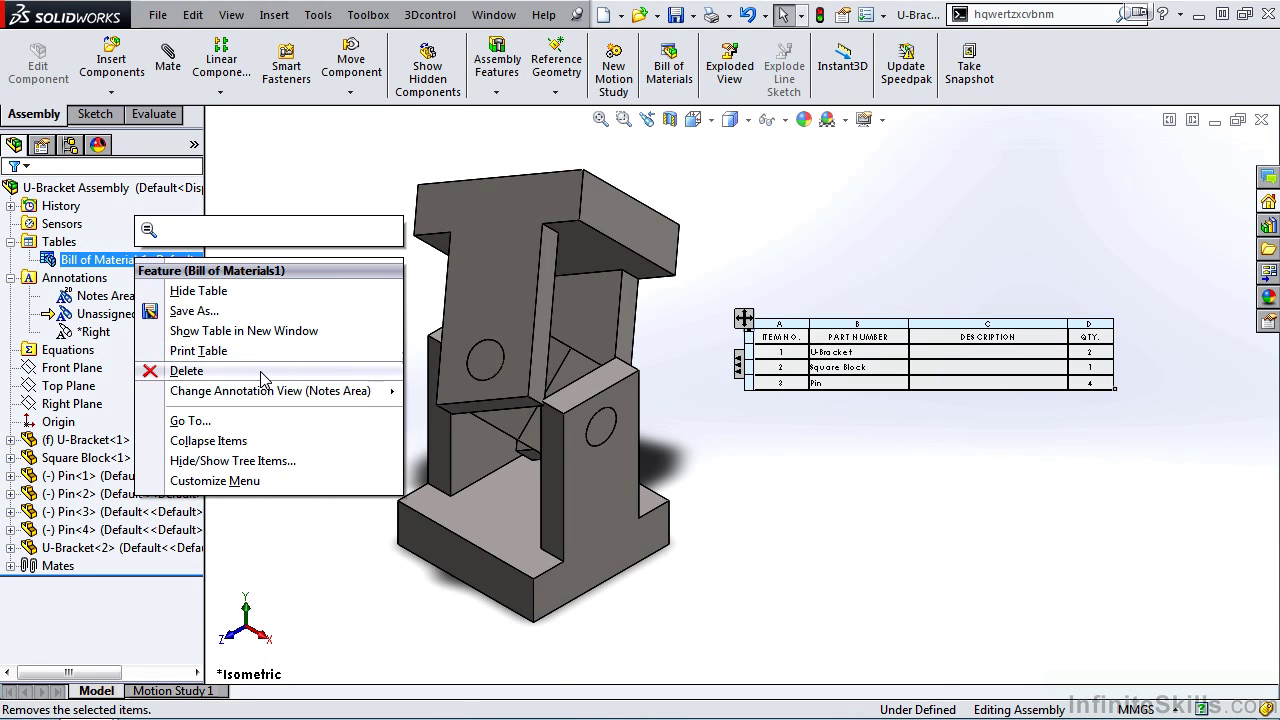
pyautogui.click(900, 443)
# Centre the BOM table, select its DESCRIPTION column, then close the BOM settings to exit editing
pyautogui.scroll(-5, 932, 409)
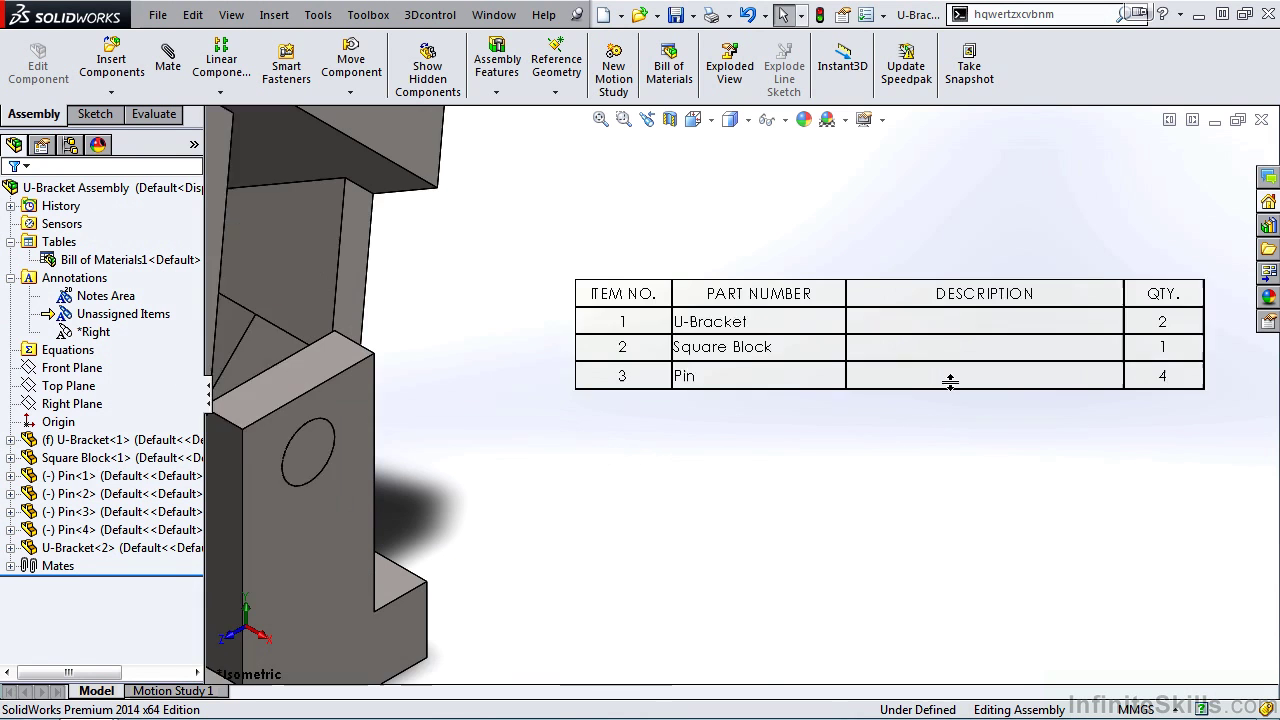
pyautogui.keyDown('ctrl'); pyautogui.moveTo(950, 381); pyautogui.dragTo(903, 390, button='middle'); pyautogui.keyUp('ctrl')
pyautogui.click(835, 270)
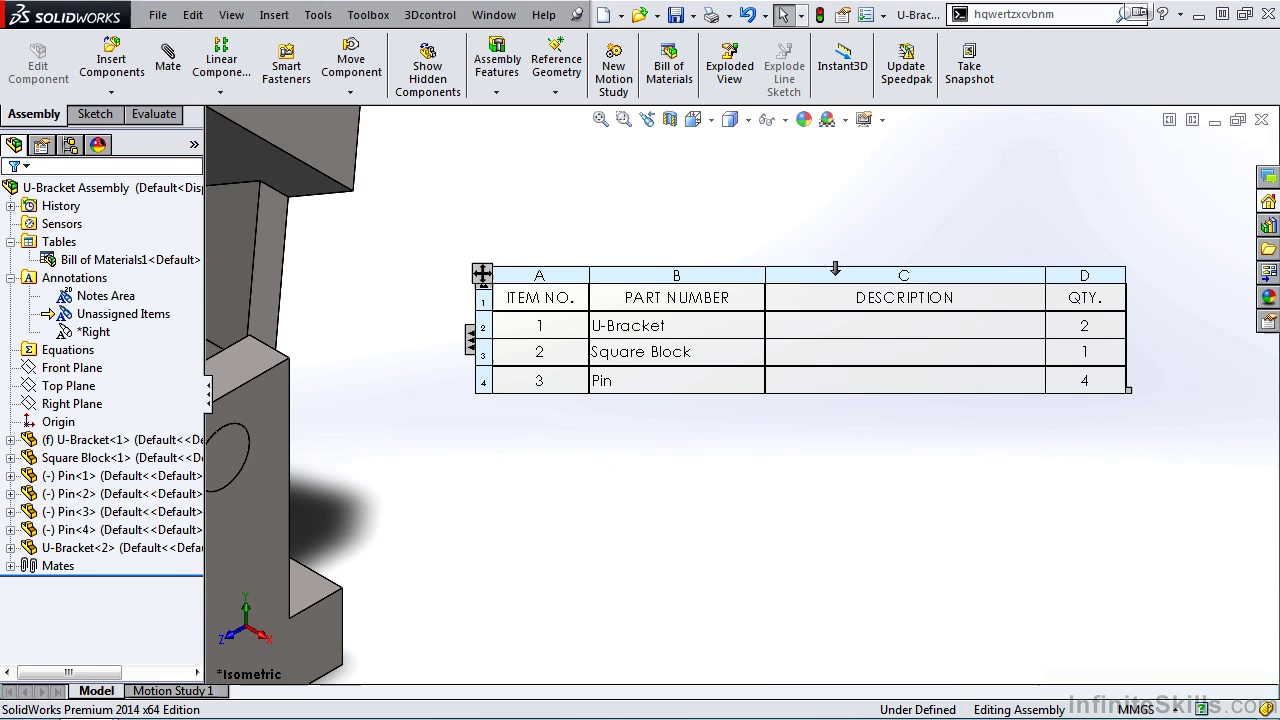
pyautogui.click(835, 270)
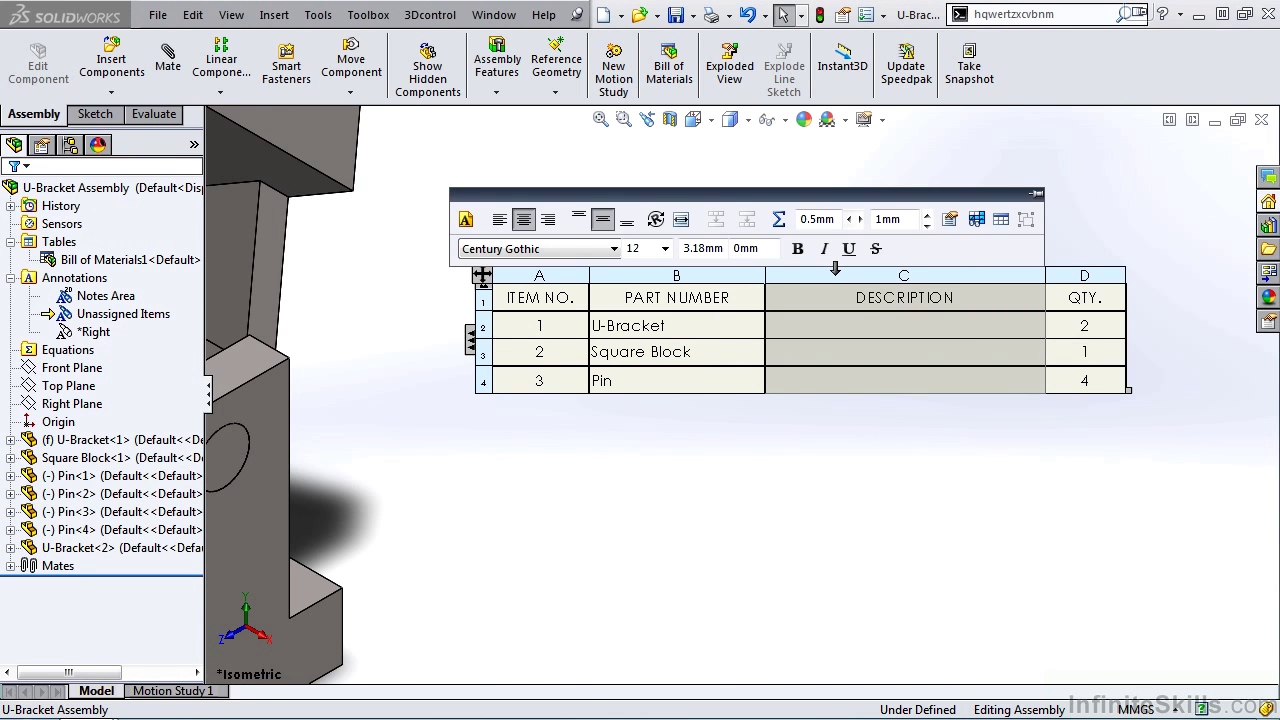
pyautogui.click(472, 342)
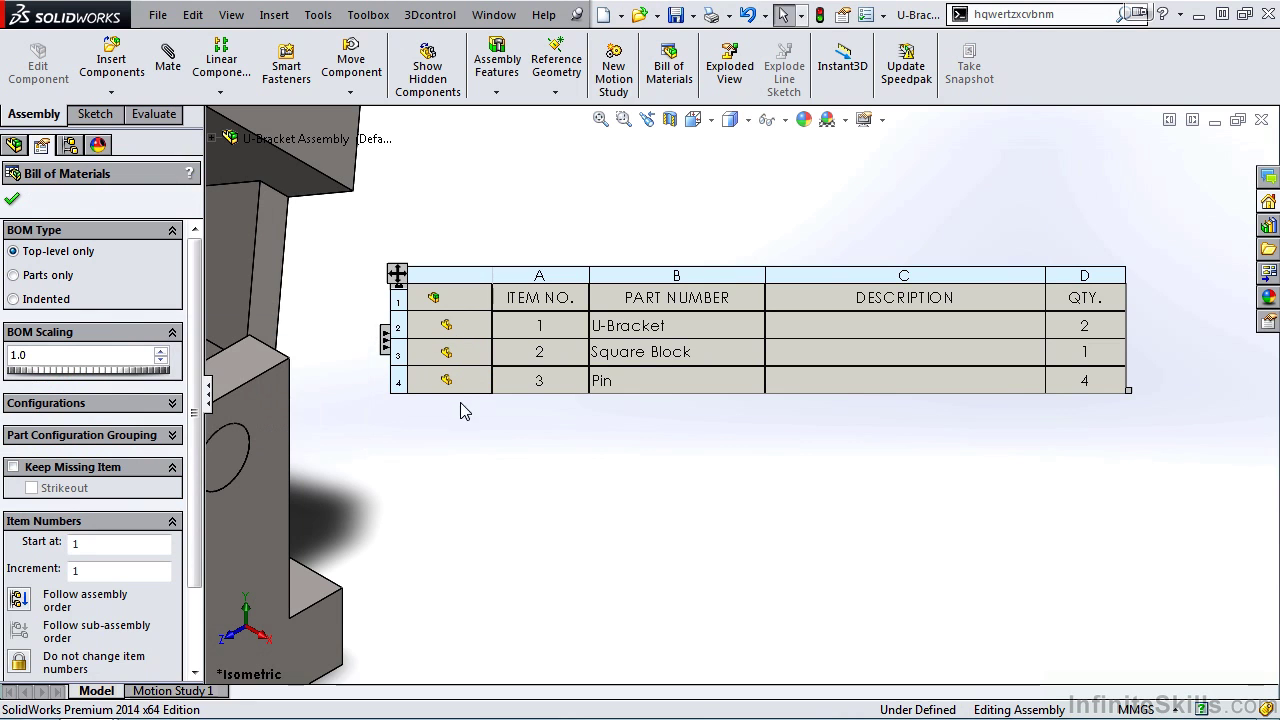
pyautogui.click(460, 420)
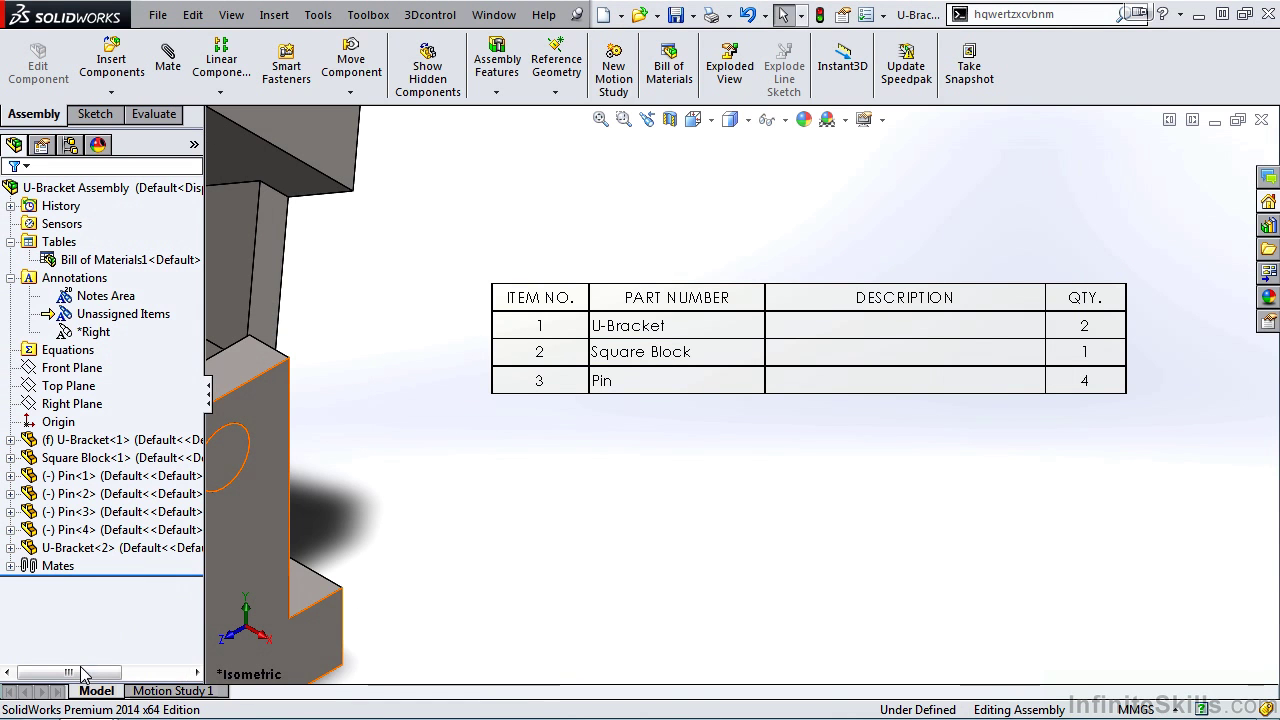
# On the drawing, add a BOM for Drawing View1 as a linked copy of the assembly's Bill of Materials1
pyautogui.moveTo(88, 705)
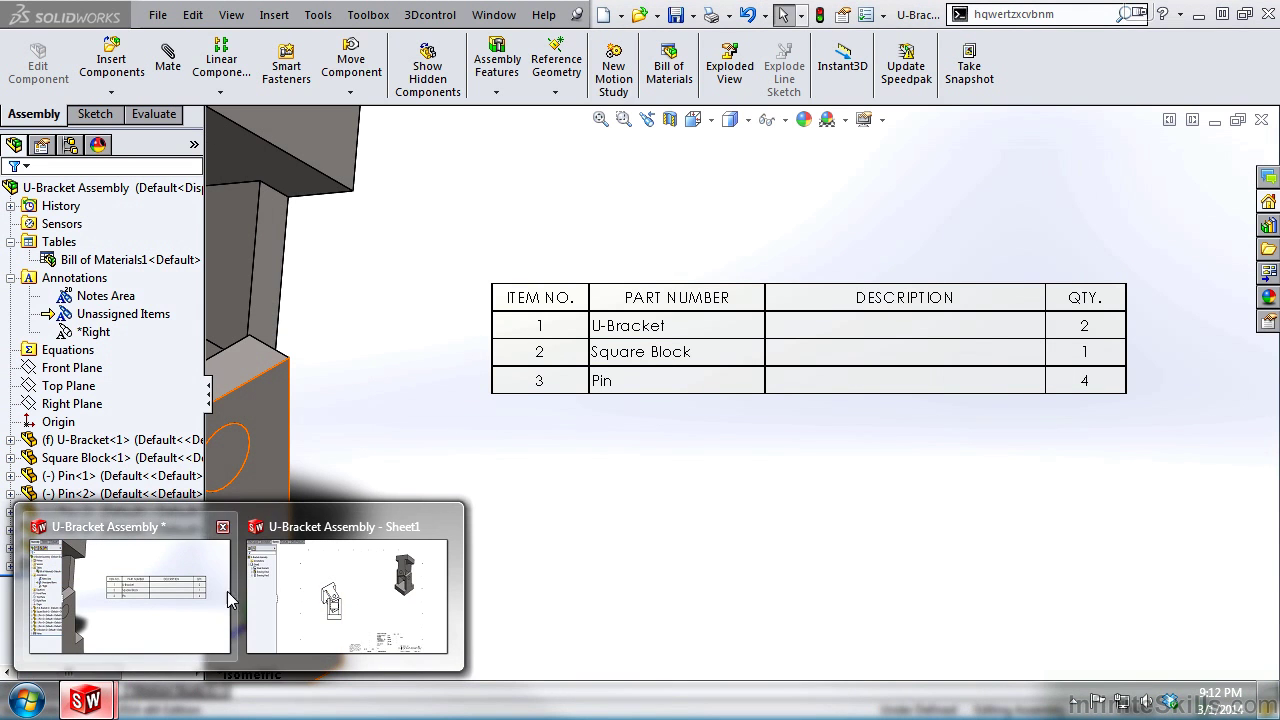
pyautogui.click(375, 598)
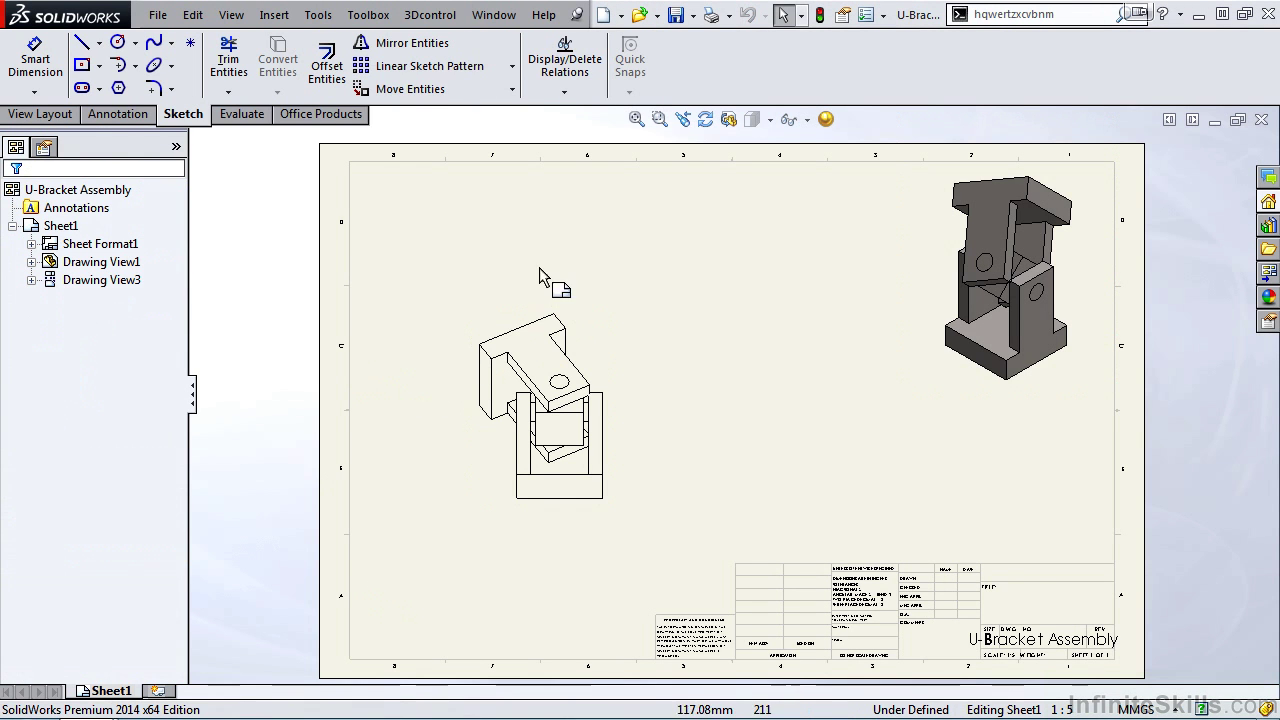
pyautogui.click(117, 116)
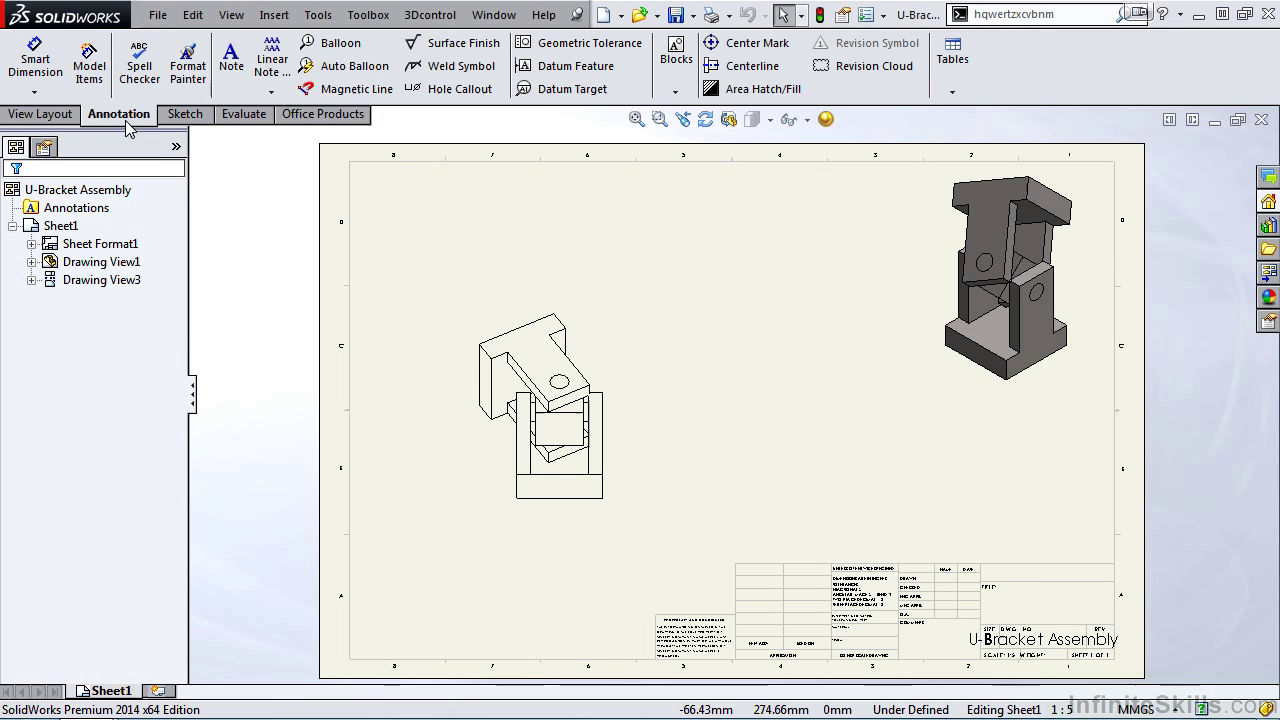
pyautogui.click(951, 82)
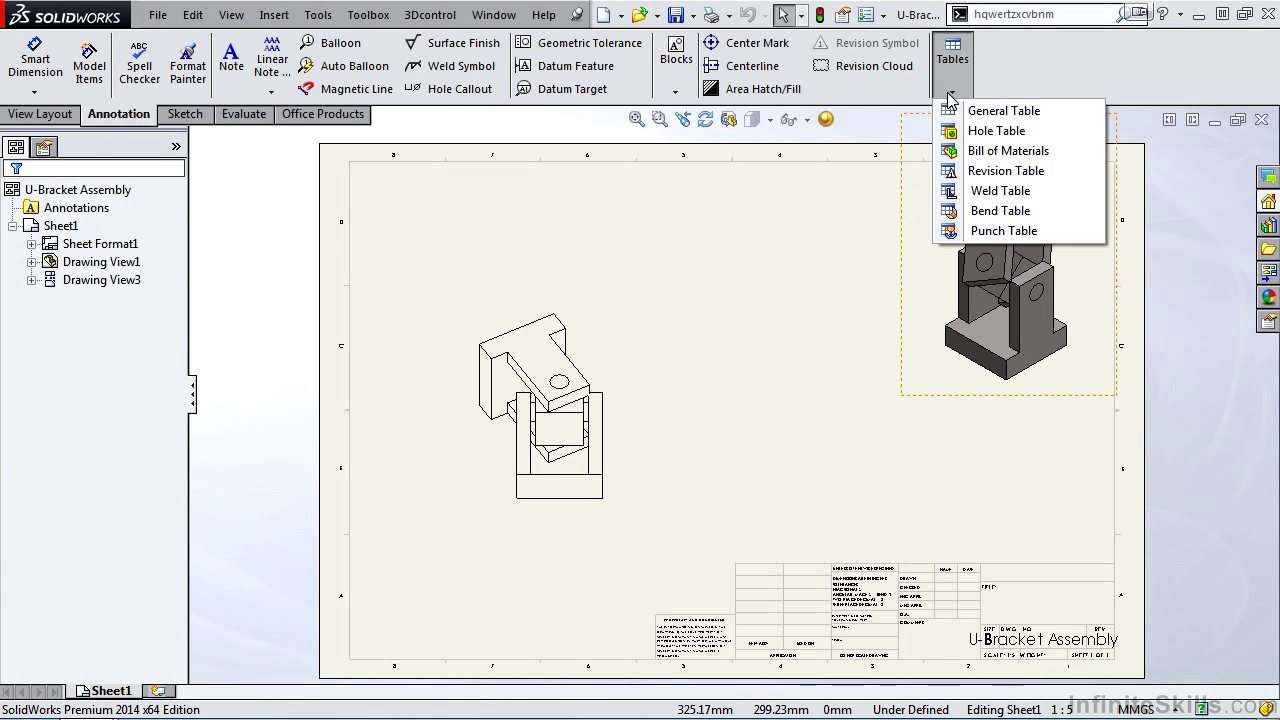
pyautogui.click(994, 151)
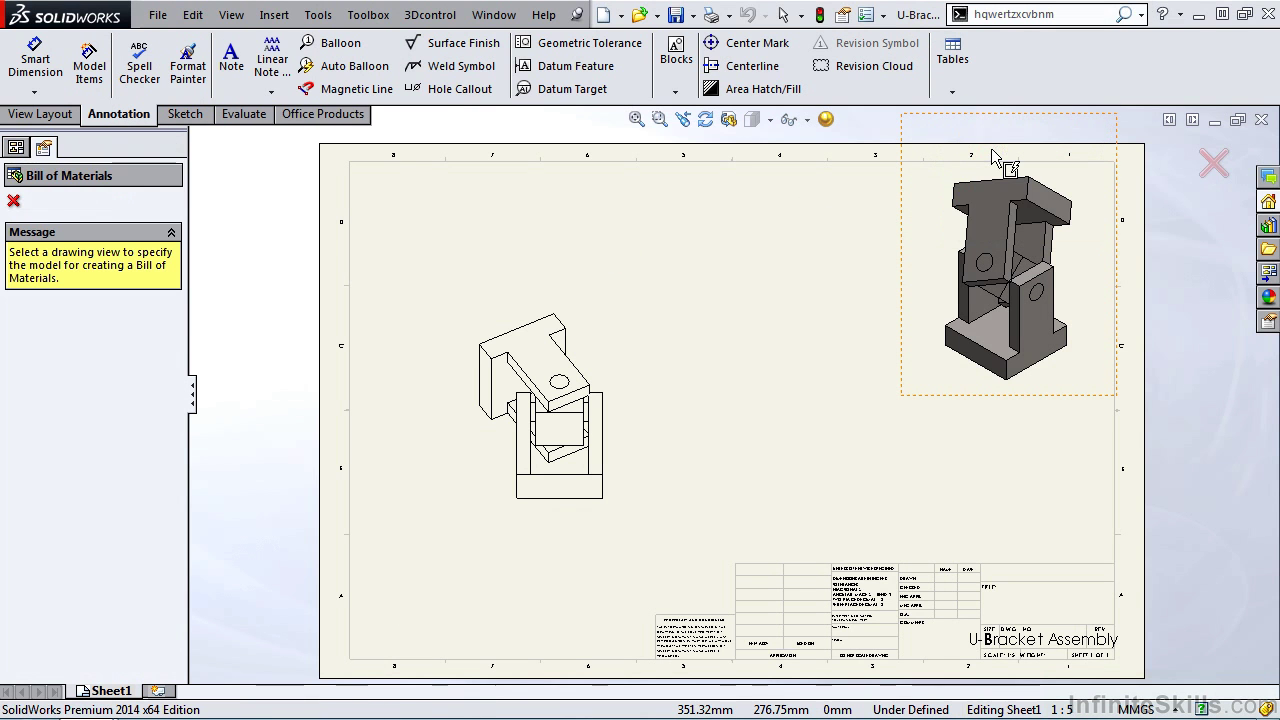
pyautogui.click(566, 390)
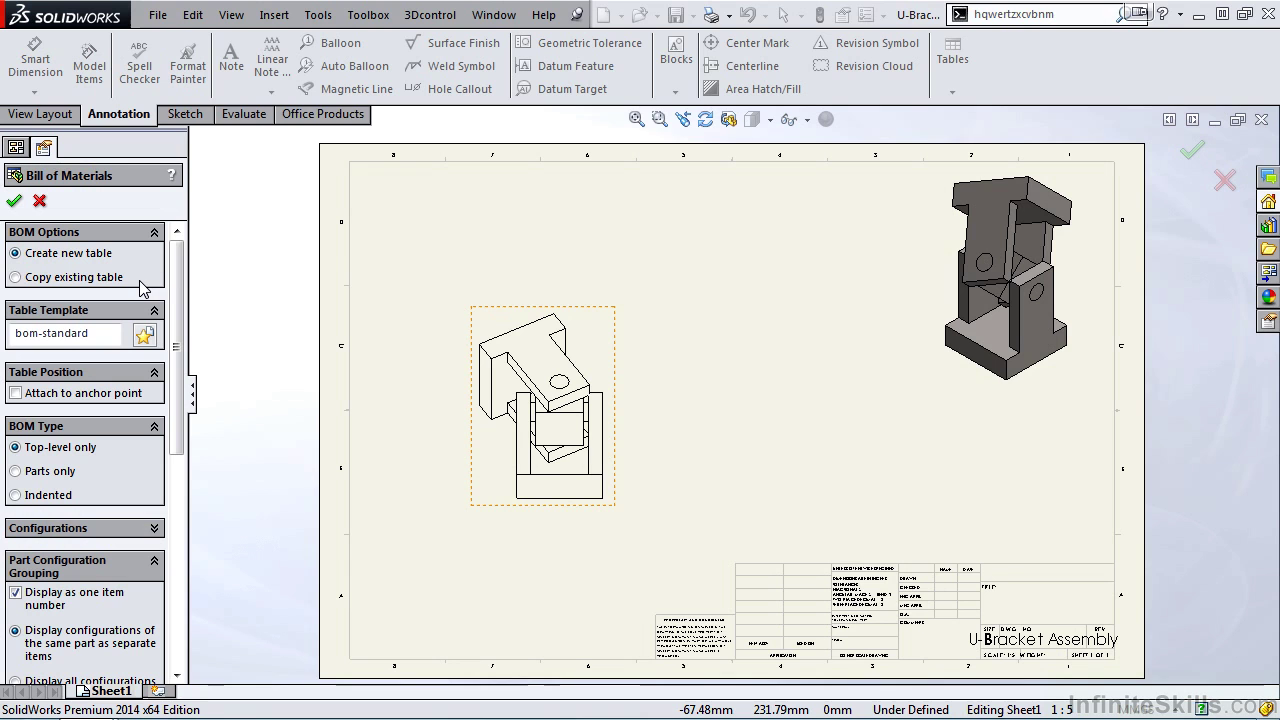
pyautogui.click(22, 278)
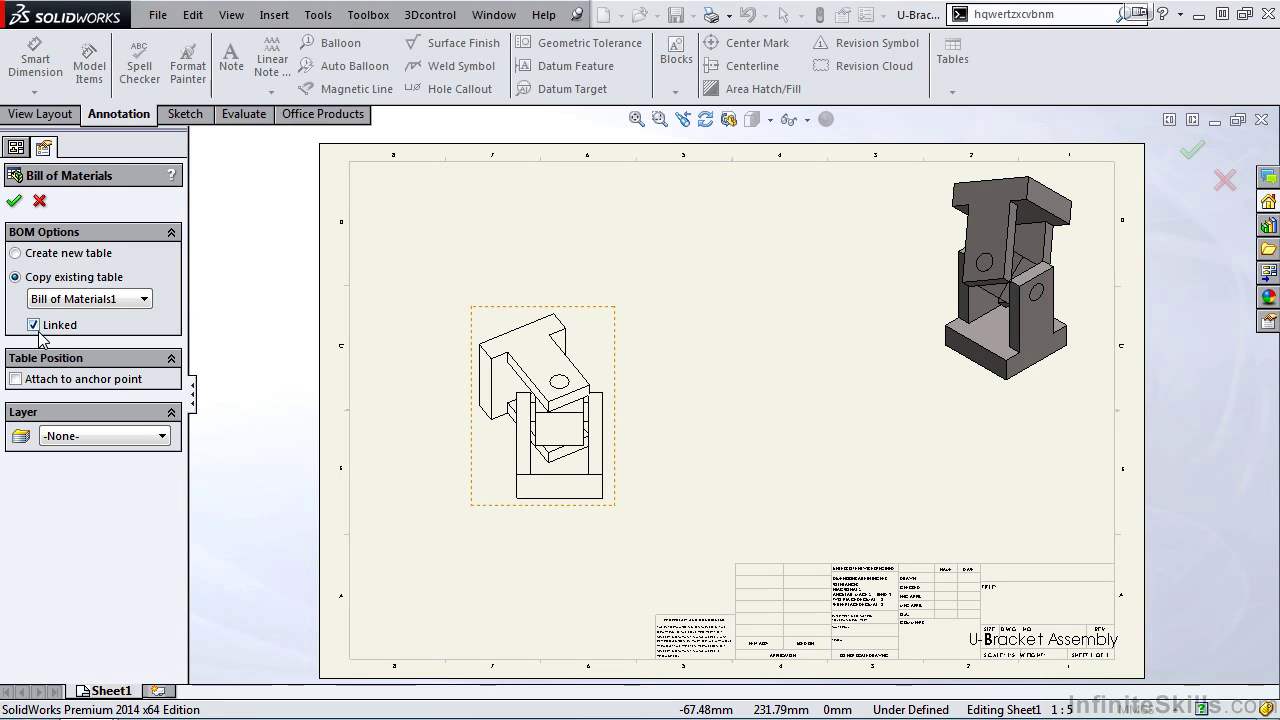
pyautogui.click(14, 200)
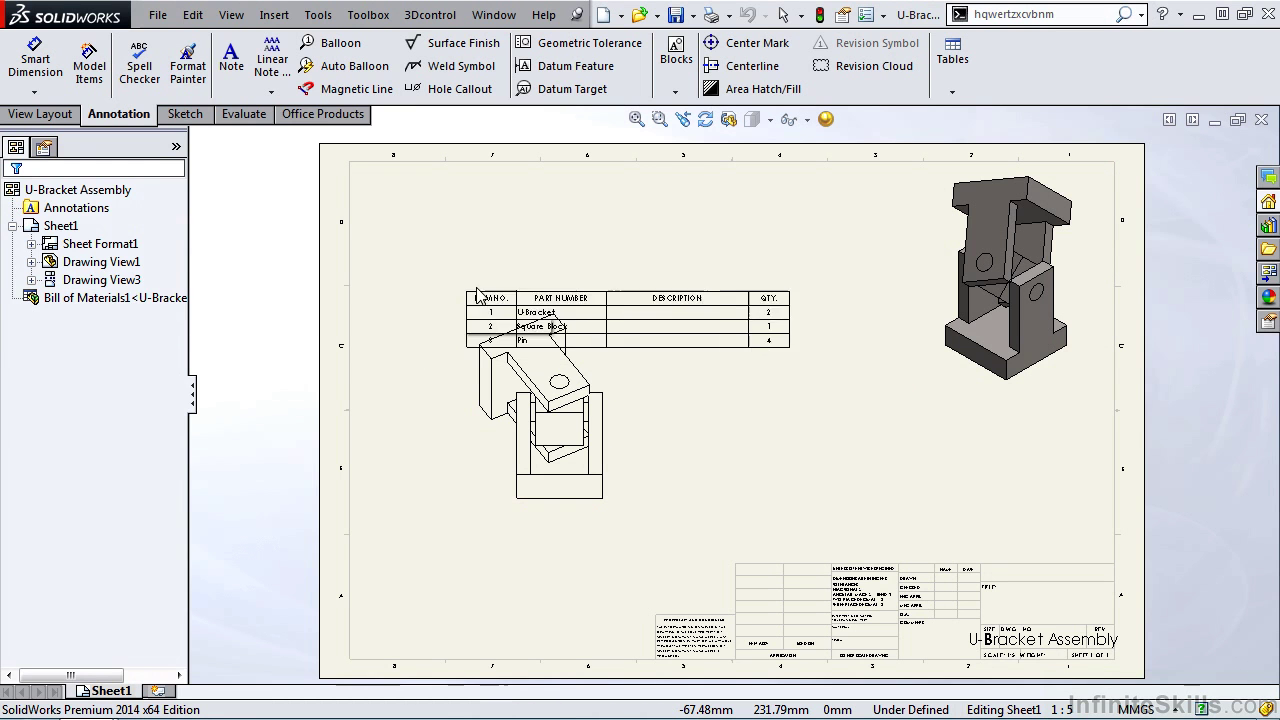
# Drop the copied BOM table near the top of the sheet and select it for repositioning
pyautogui.click(572, 219)
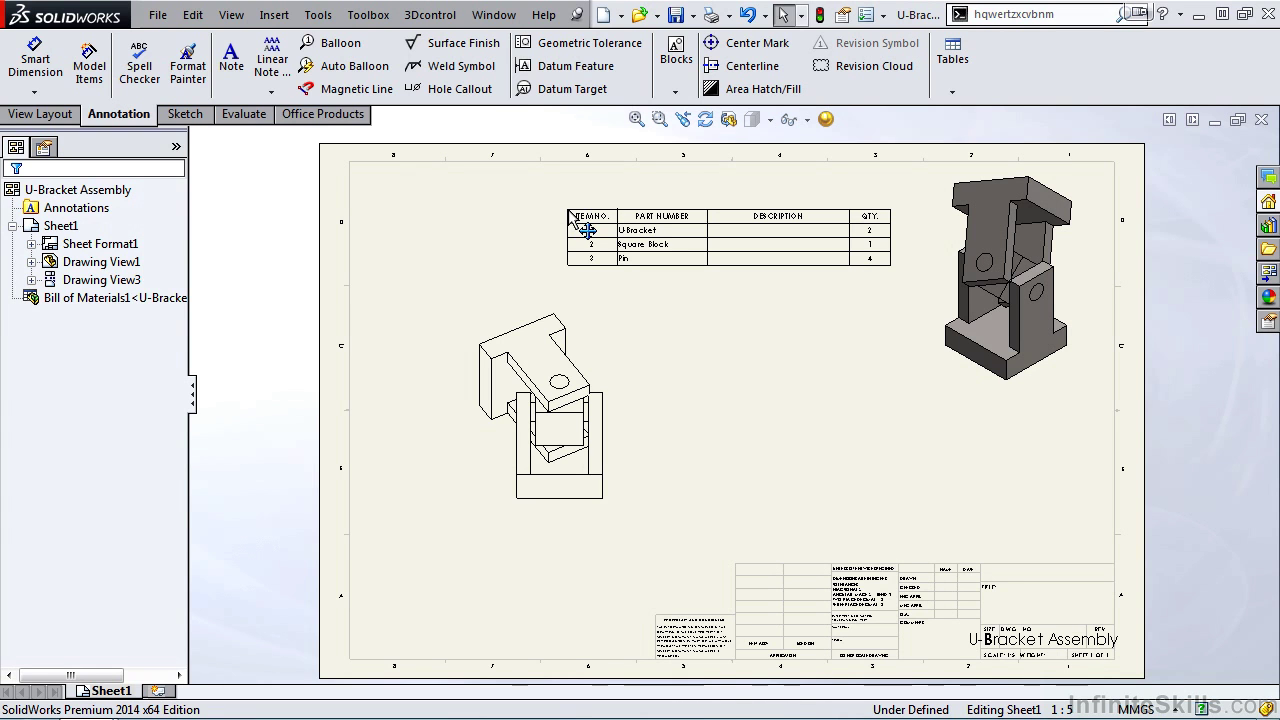
pyautogui.click(586, 229)
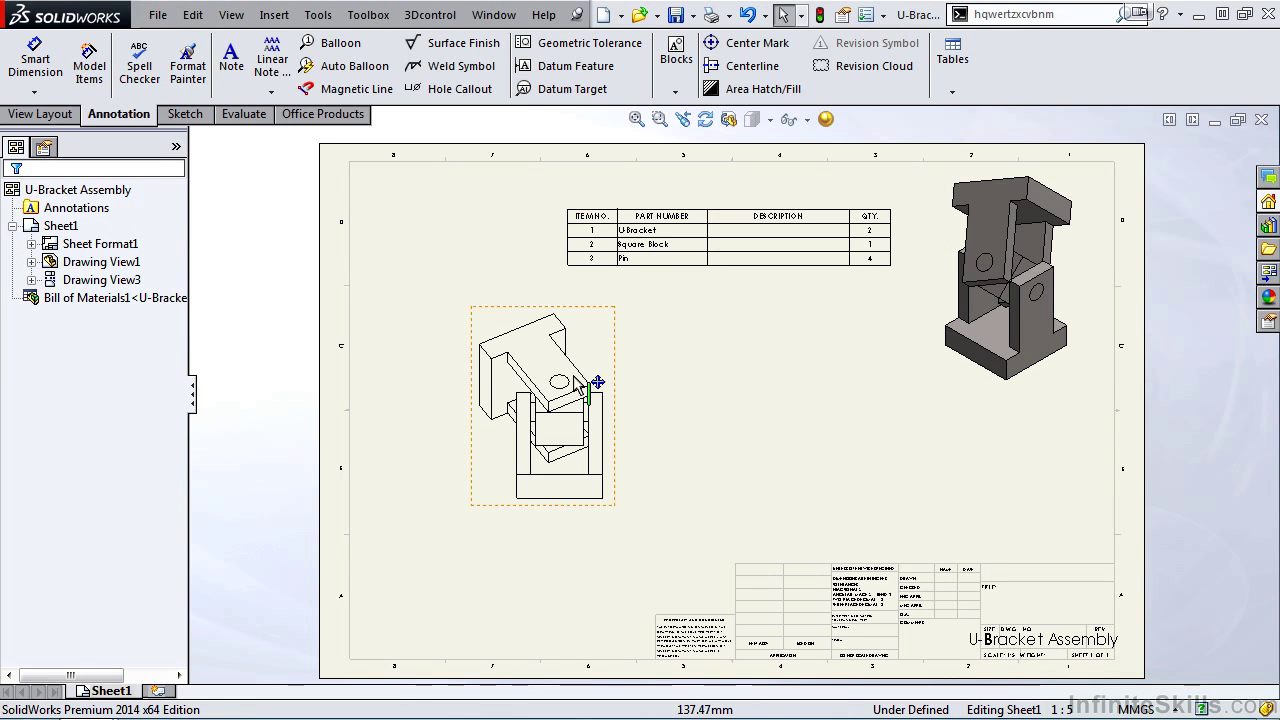
# In the assembly, exclude the Pin row's components from the BOM and confirm
pyautogui.moveTo(86, 700)
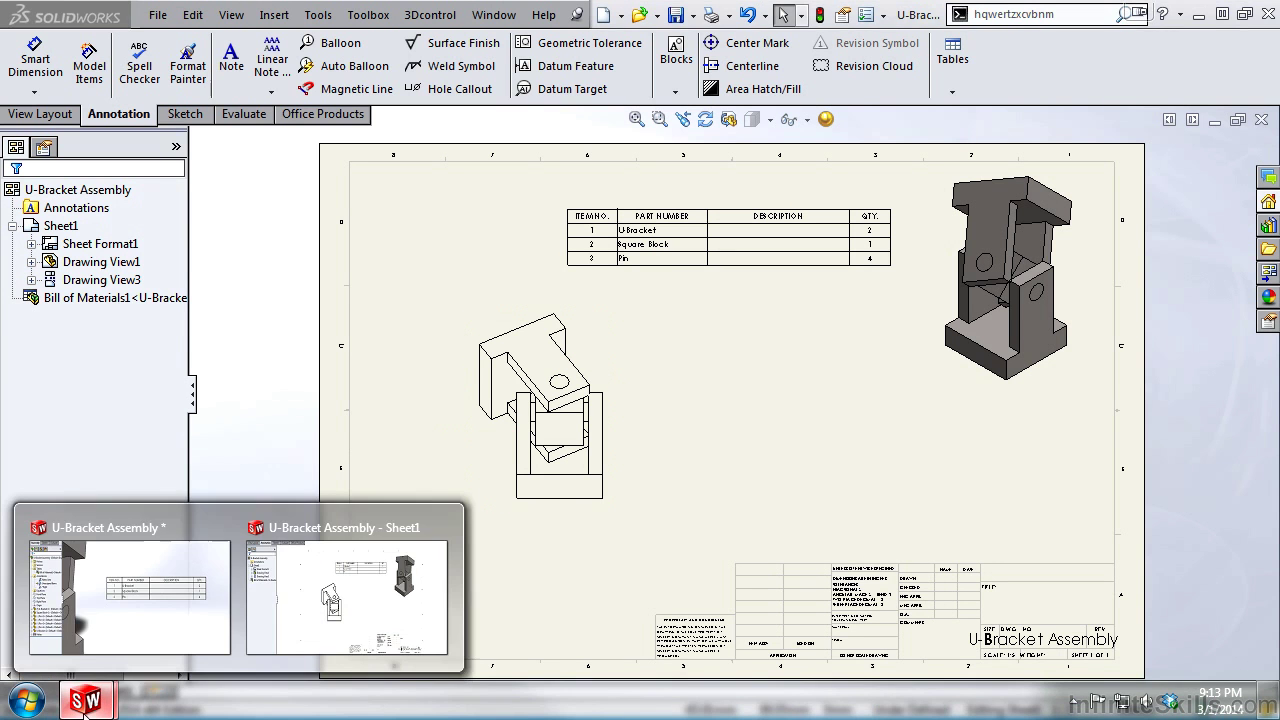
pyautogui.click(122, 630)
pyautogui.click(530, 390)
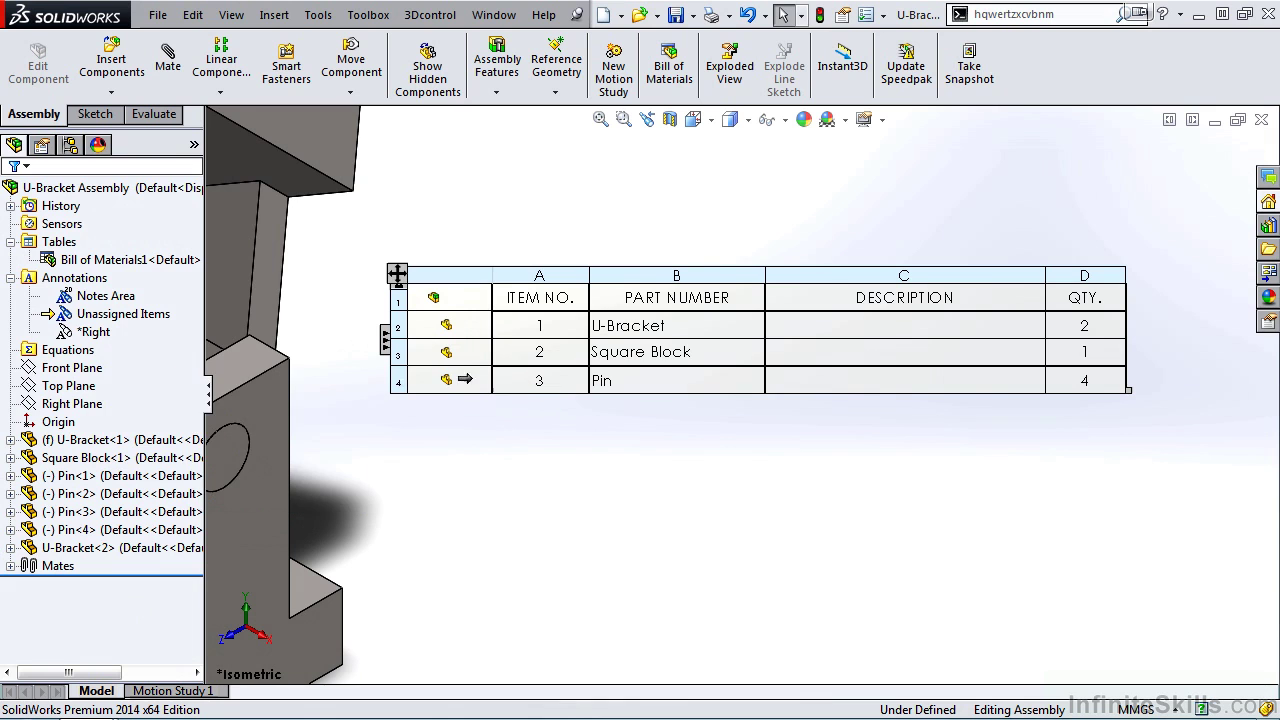
pyautogui.rightClick(443, 381)
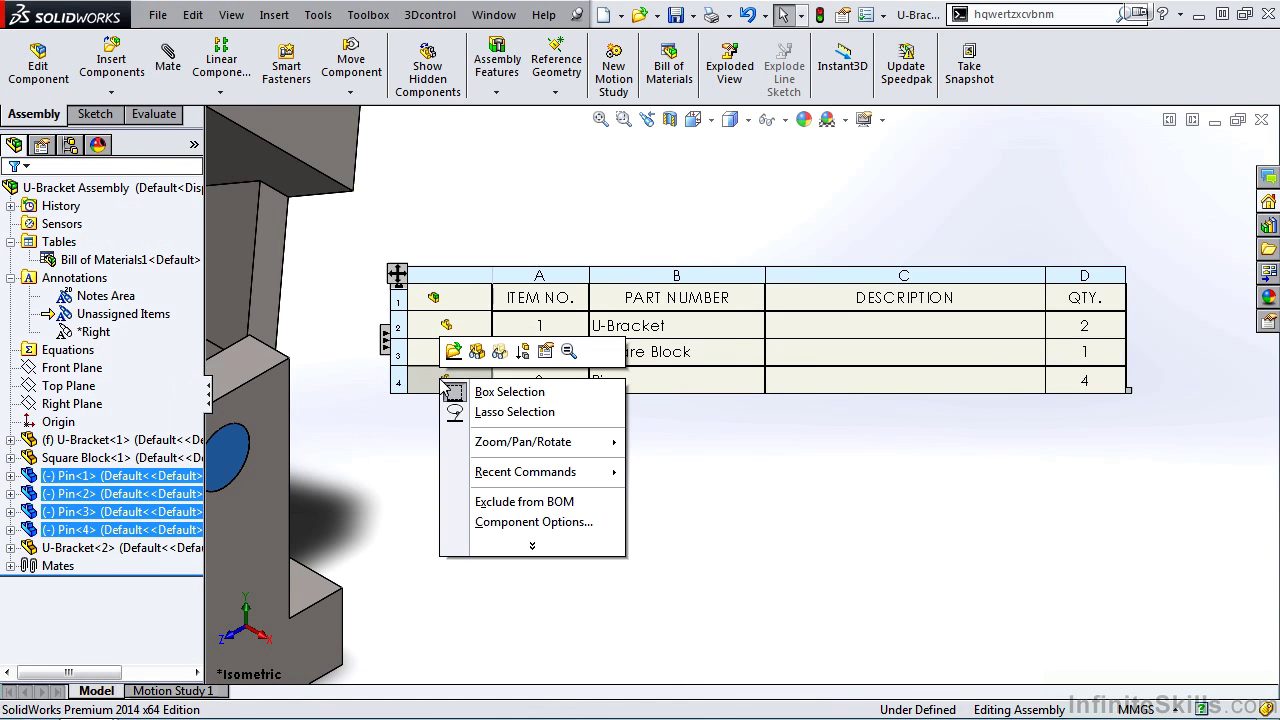
pyautogui.click(530, 503)
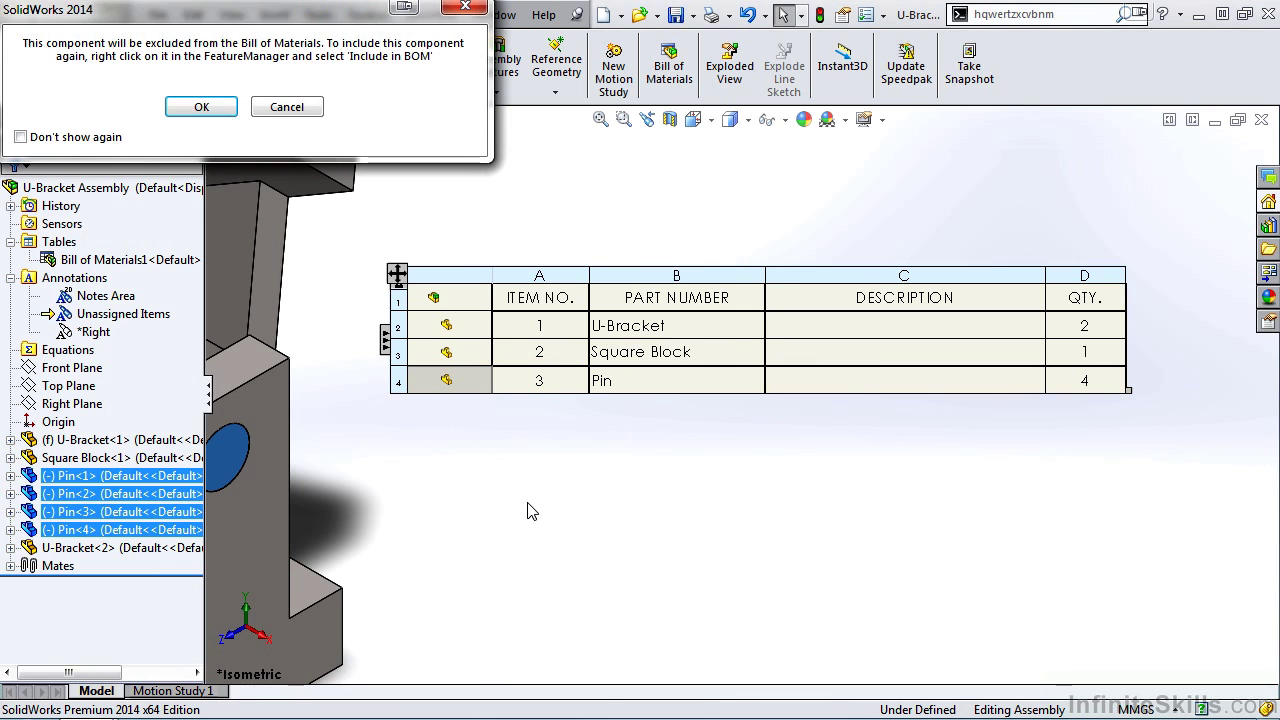
pyautogui.click(201, 106)
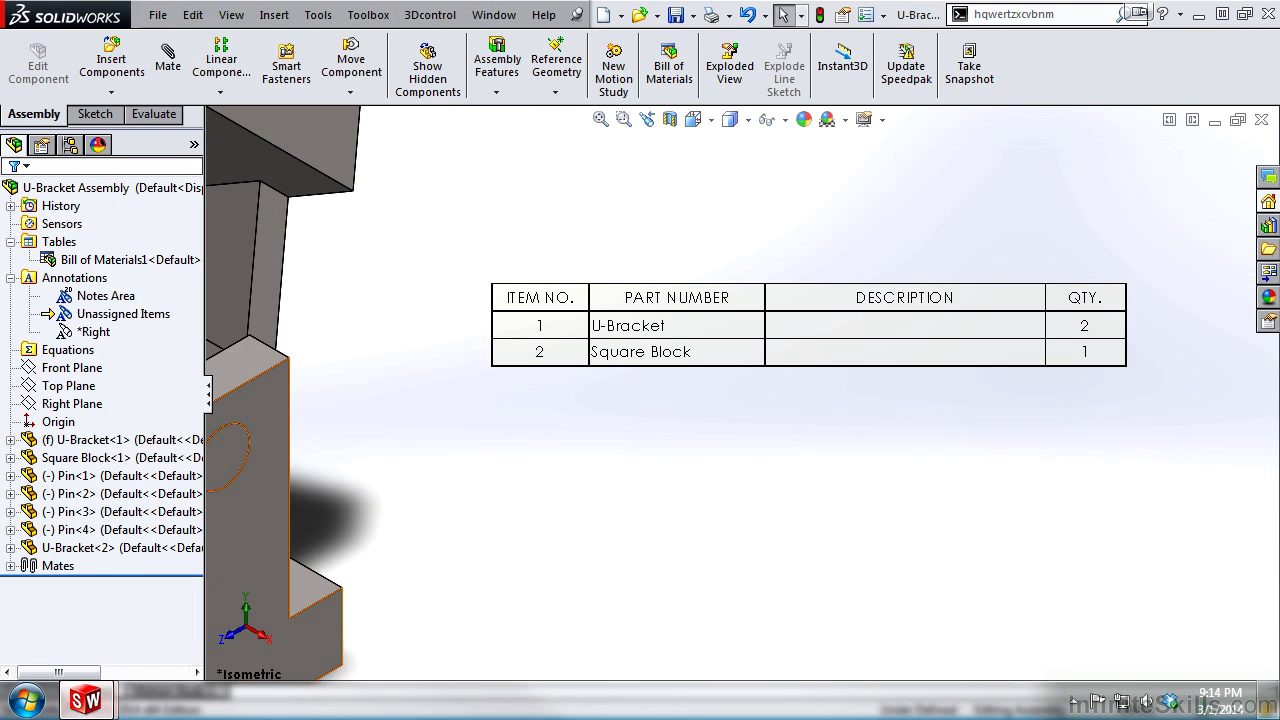
# On the drawing's BOM, uncheck Linked to Bill of Materials1 and accept the warning
pyautogui.moveTo(86, 700)
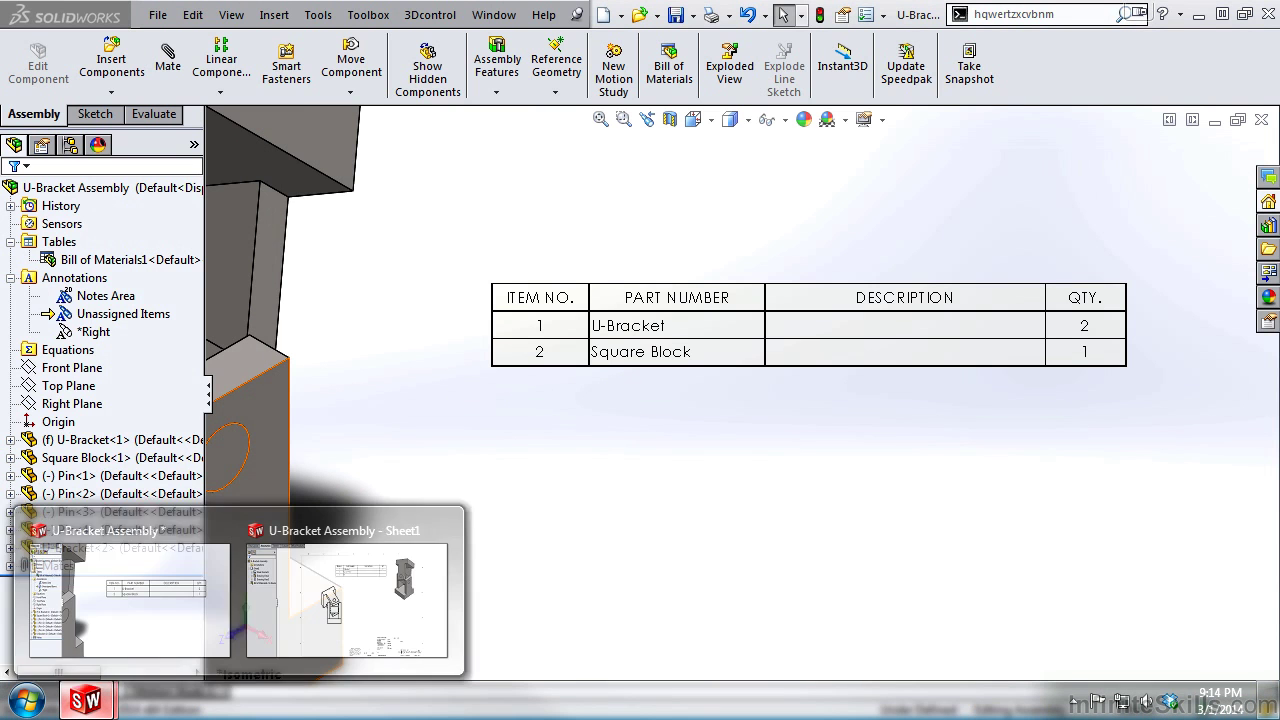
pyautogui.click(376, 598)
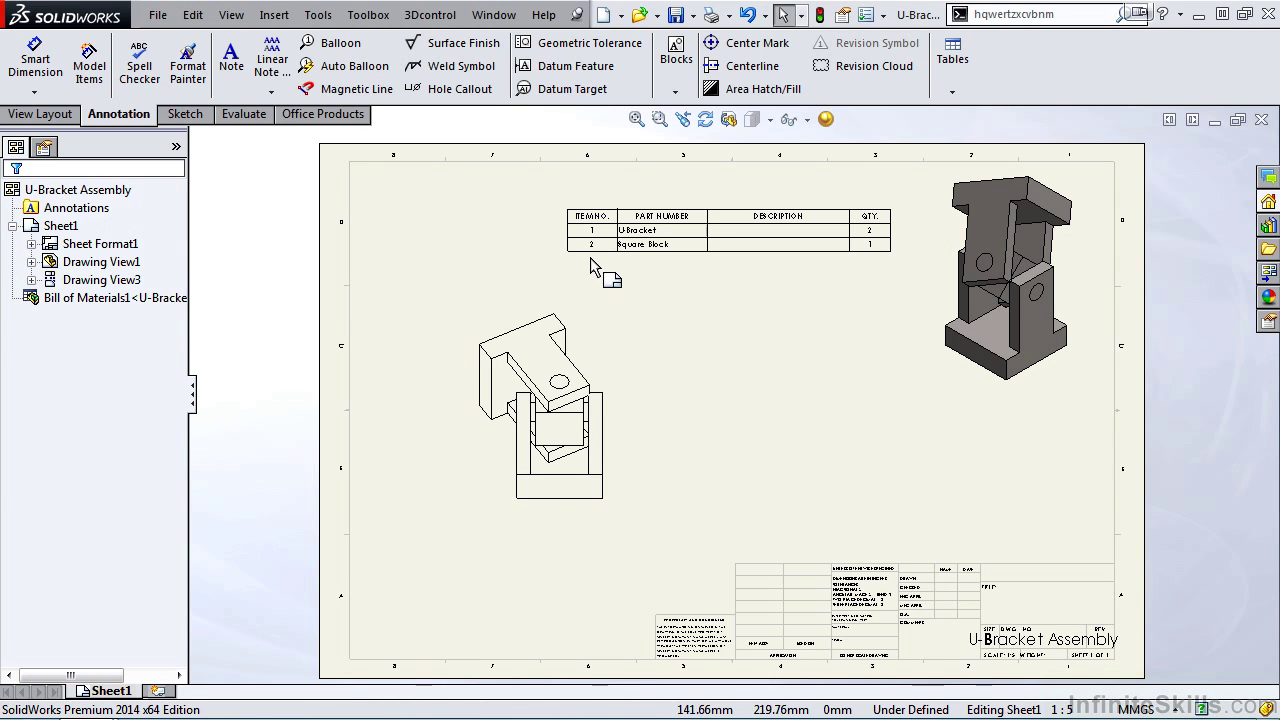
pyautogui.click(621, 246)
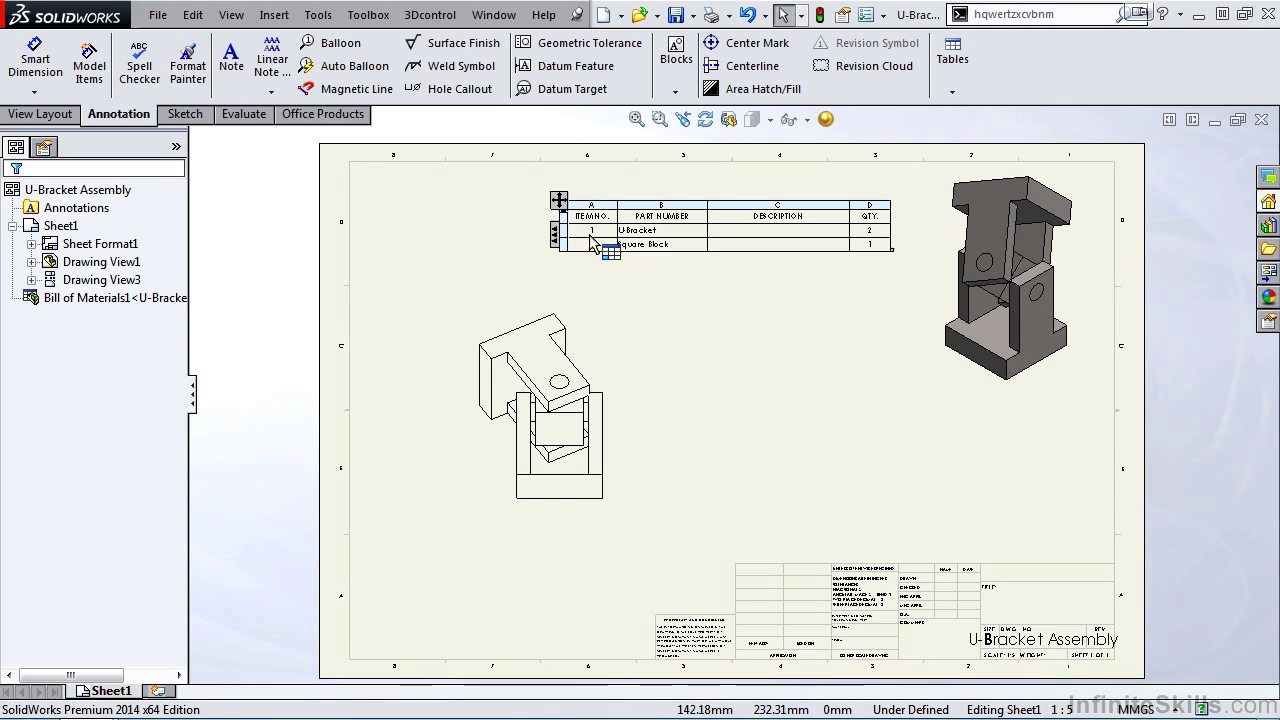
pyautogui.click(559, 201)
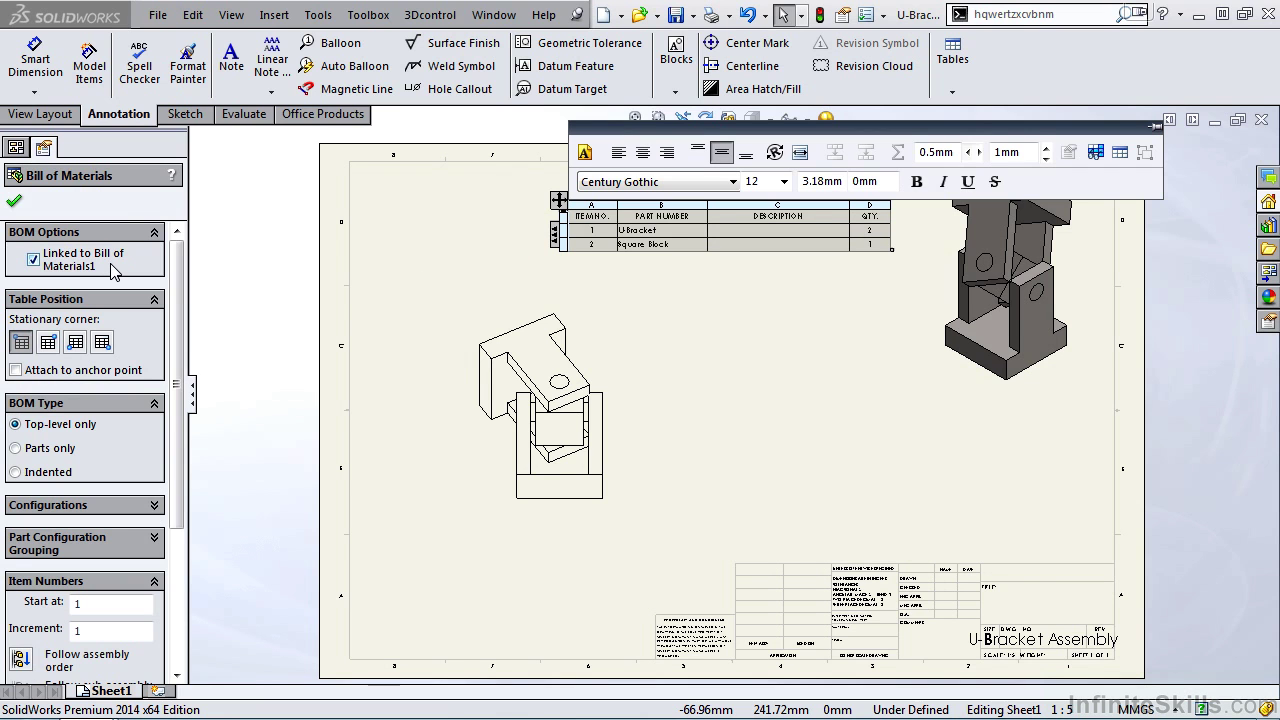
pyautogui.click(35, 262)
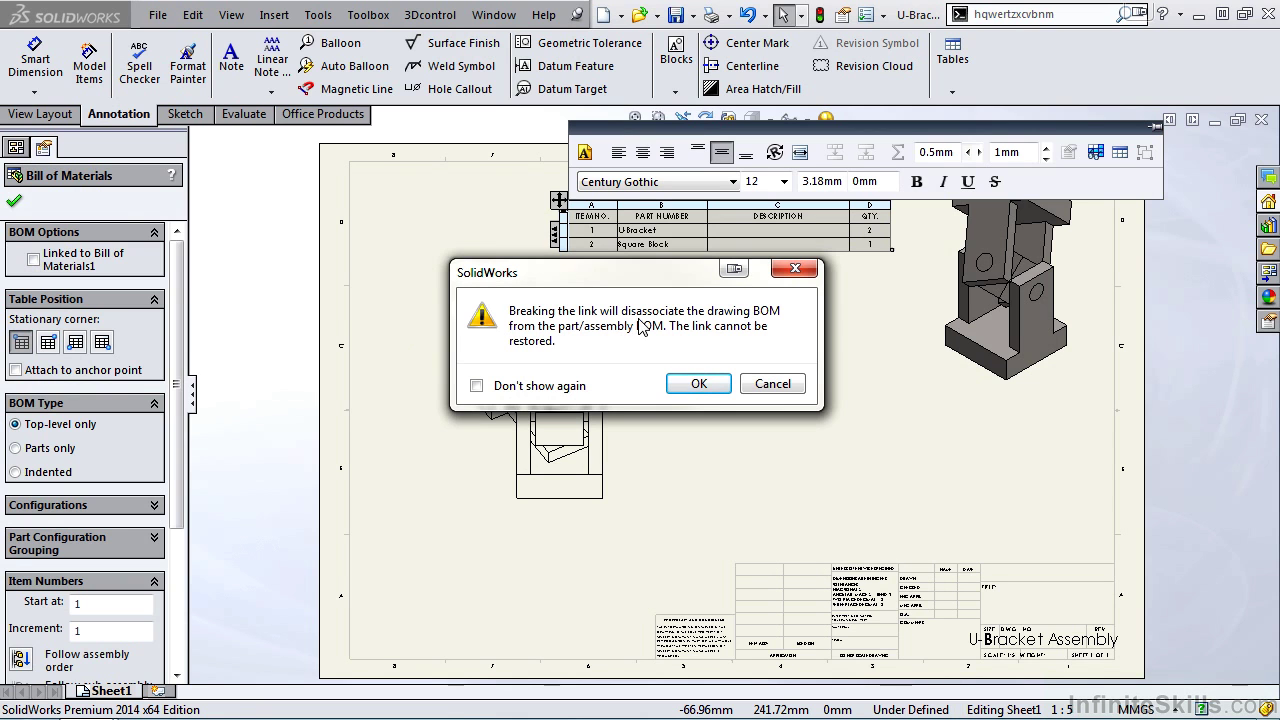
pyautogui.click(698, 385)
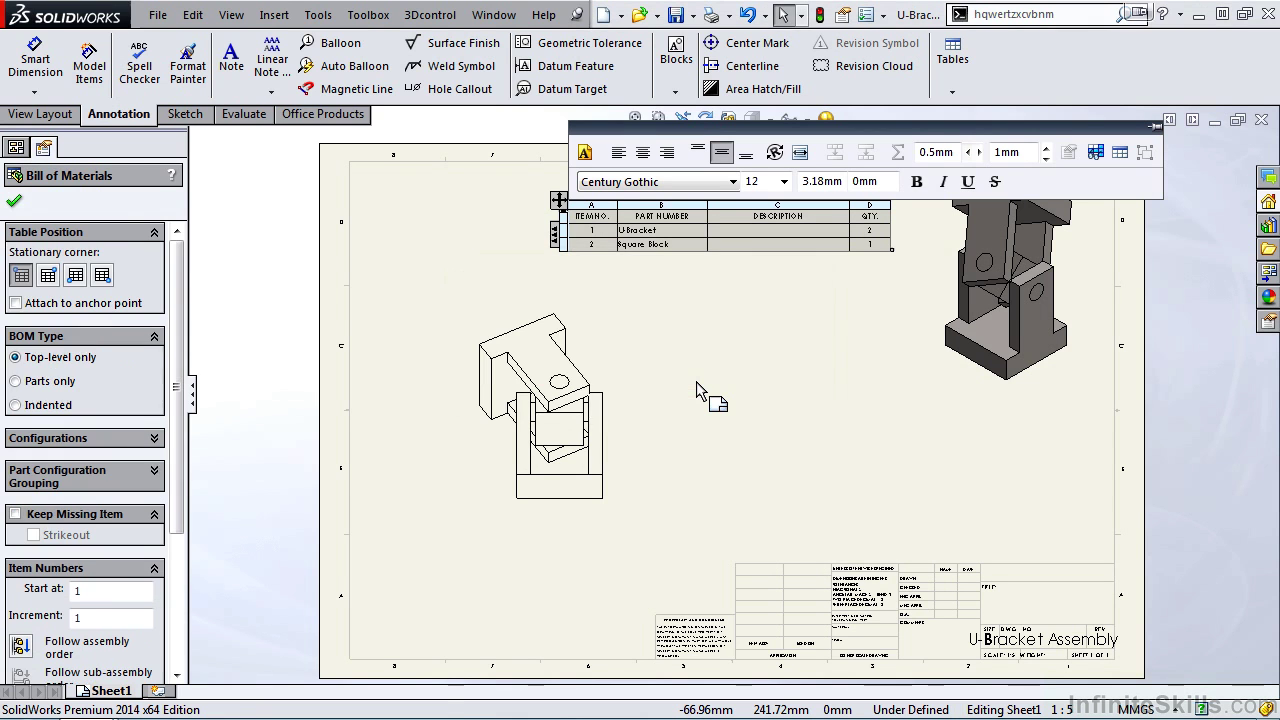